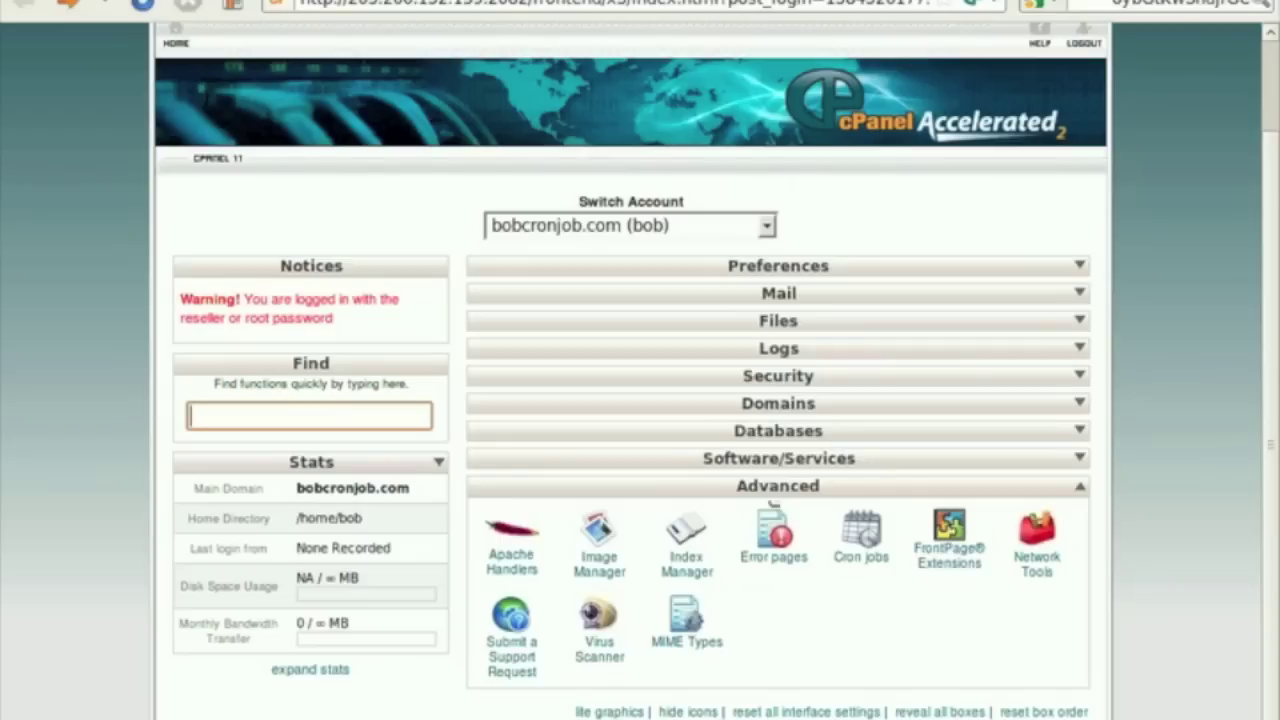
Step: Open the Cron Jobs page from the Advanced section of the cPanel home page
click(857, 555)
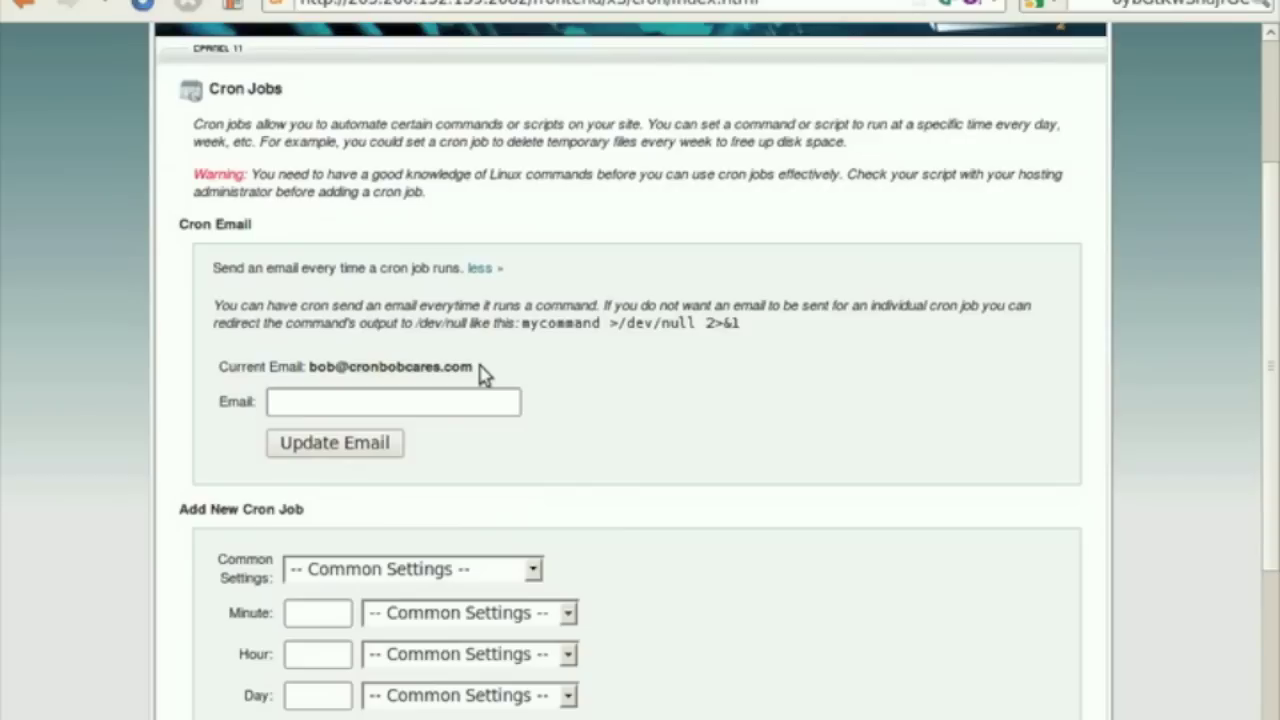
Step: Resubmit the current notification address as the cron email and dismiss the Email Updated banner
drag(478, 368, 307, 371)
key(ctrl+c)
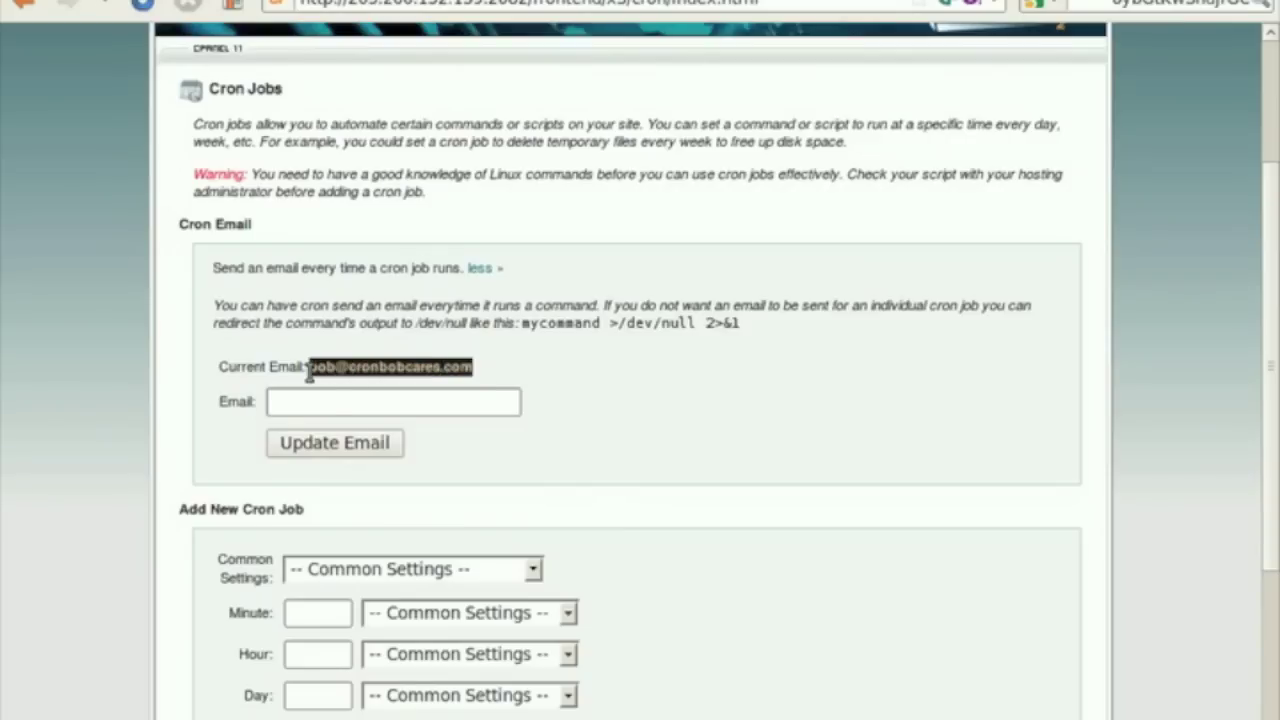
click(336, 401)
key(ctrl+v)
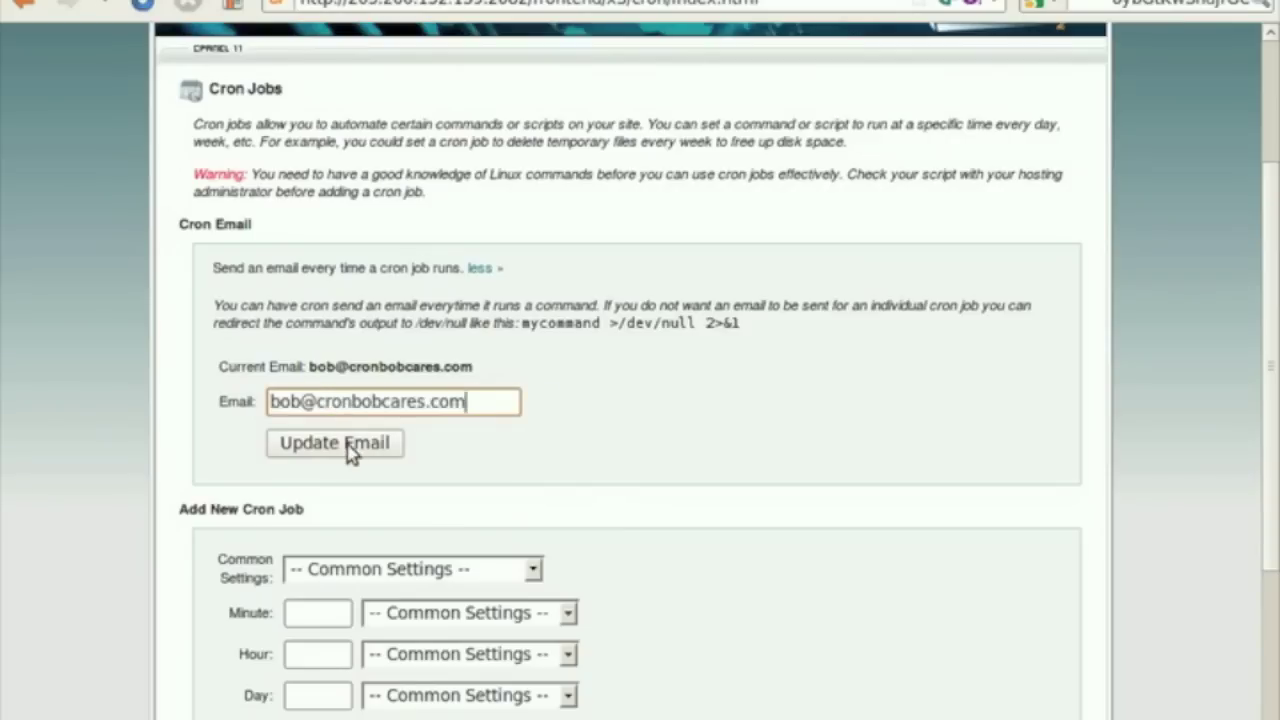
click(347, 448)
scroll(573, 460, down, 1)
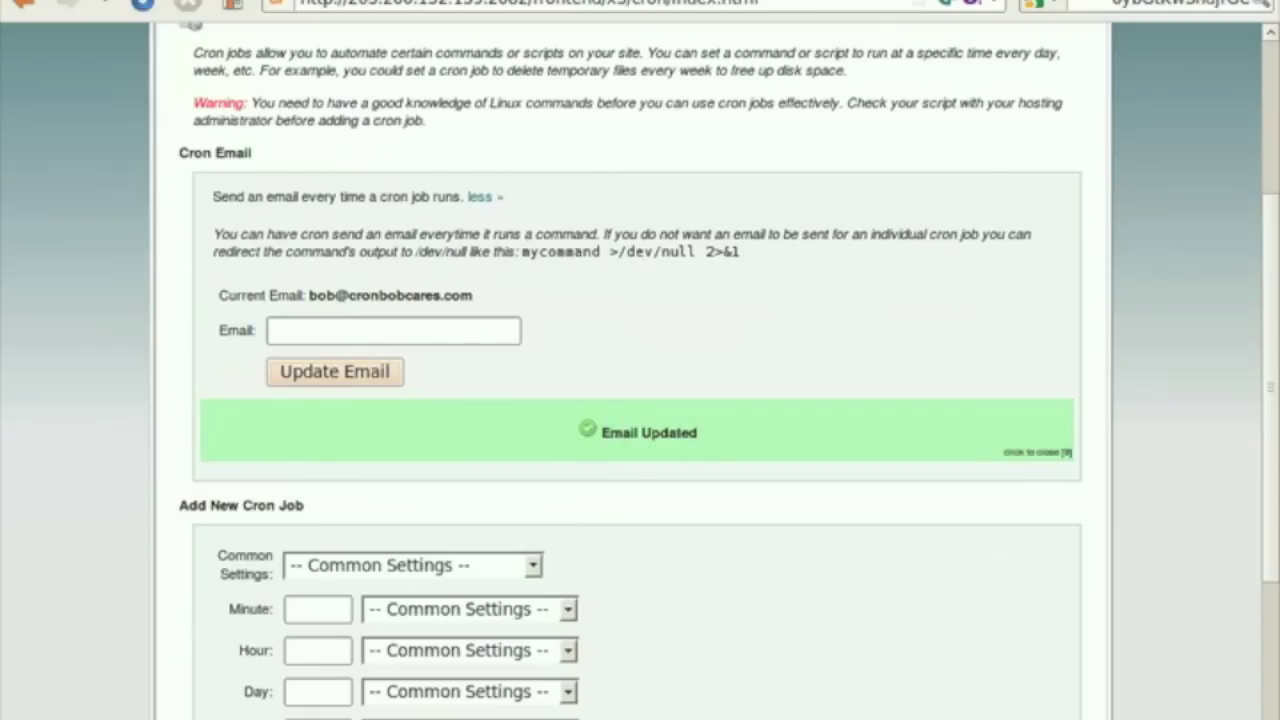
click(1018, 452)
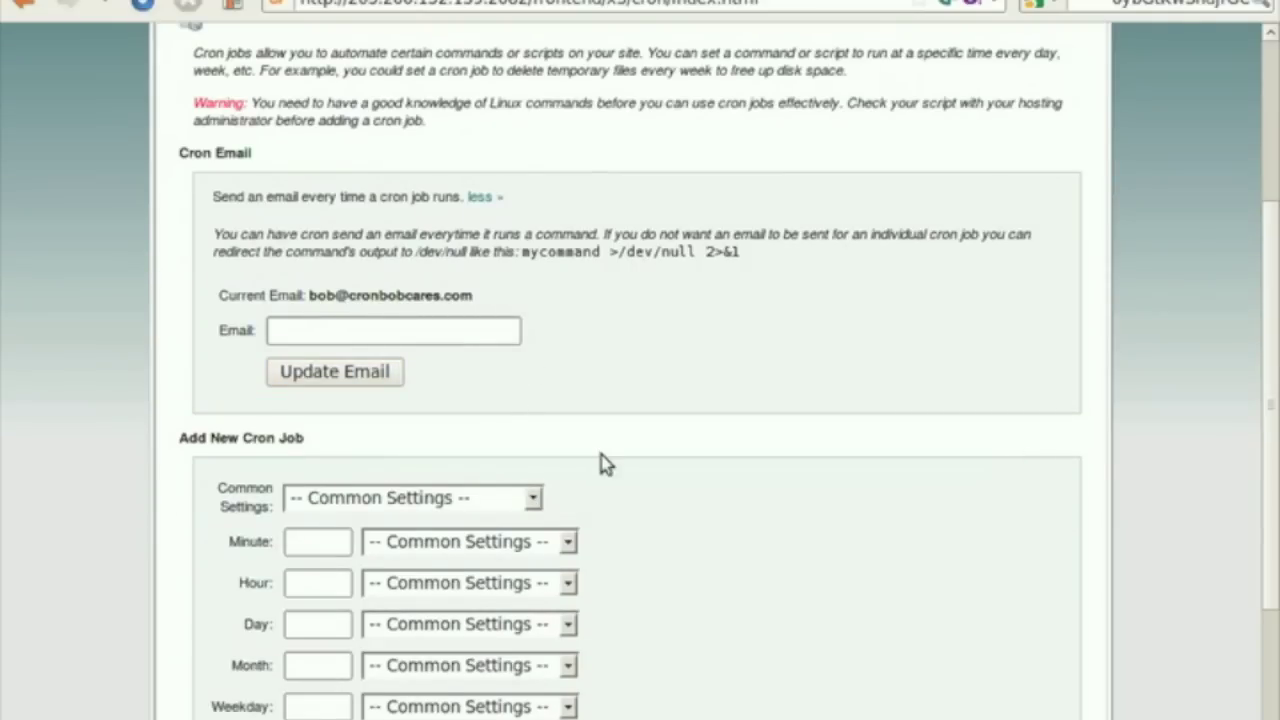
Step: Choose the 'Every minute (* * * * *)' Common Settings preset for the new cron job
scroll(603, 463, down, 1)
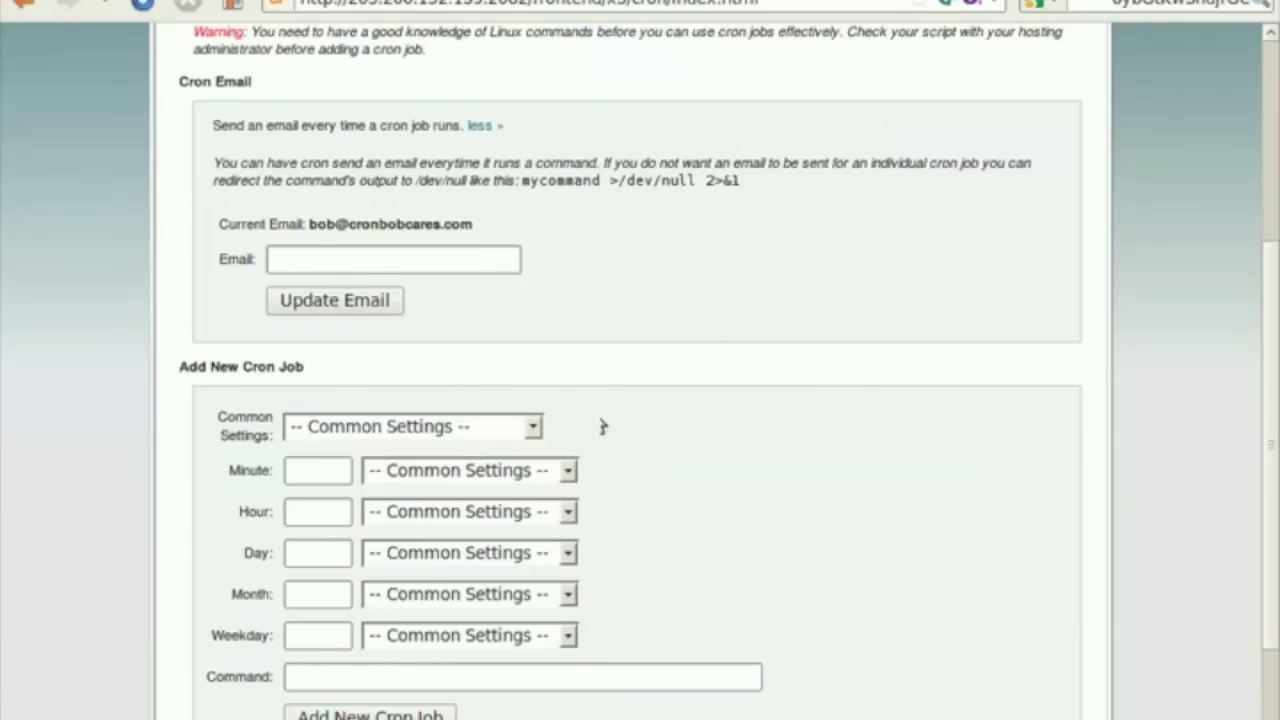
click(533, 430)
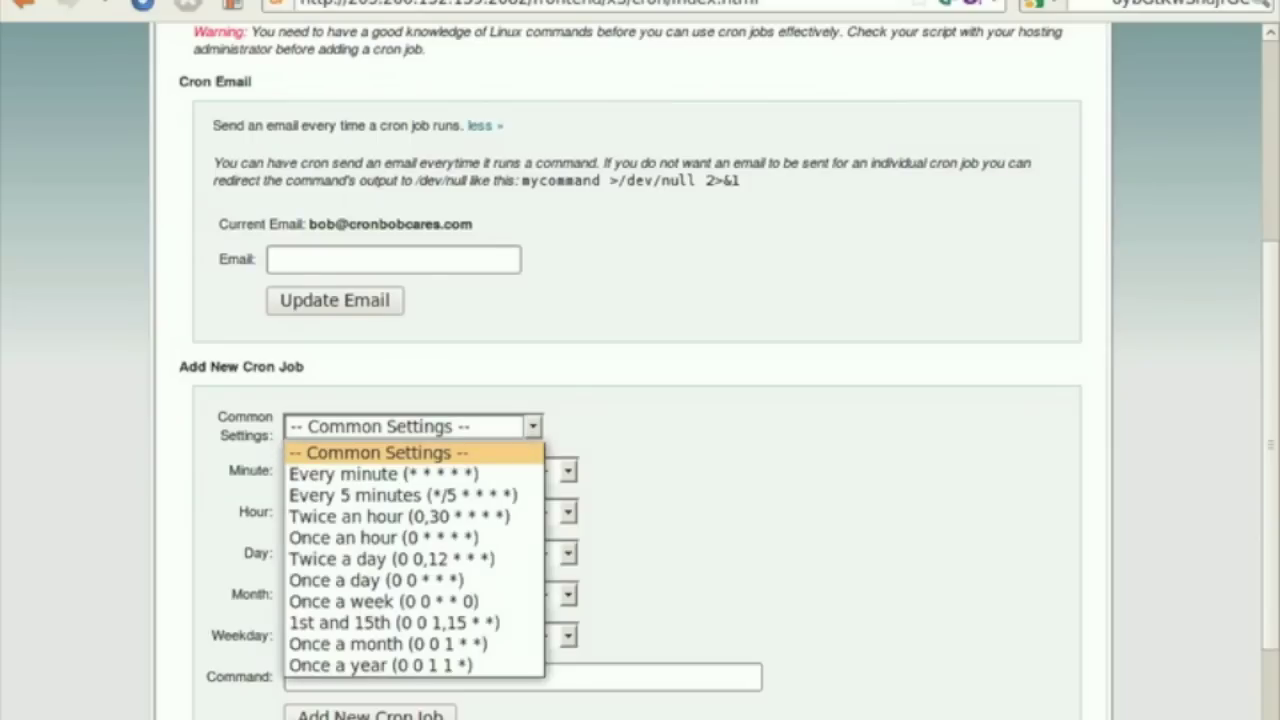
click(330, 458)
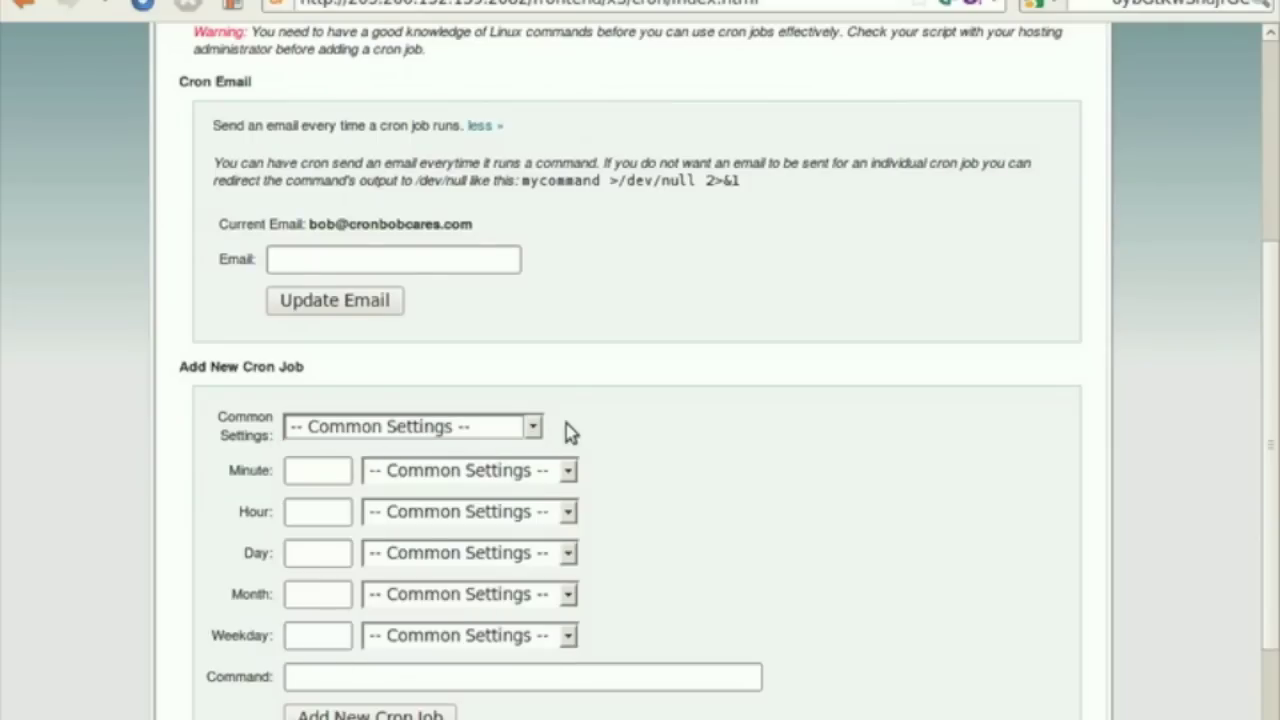
click(532, 428)
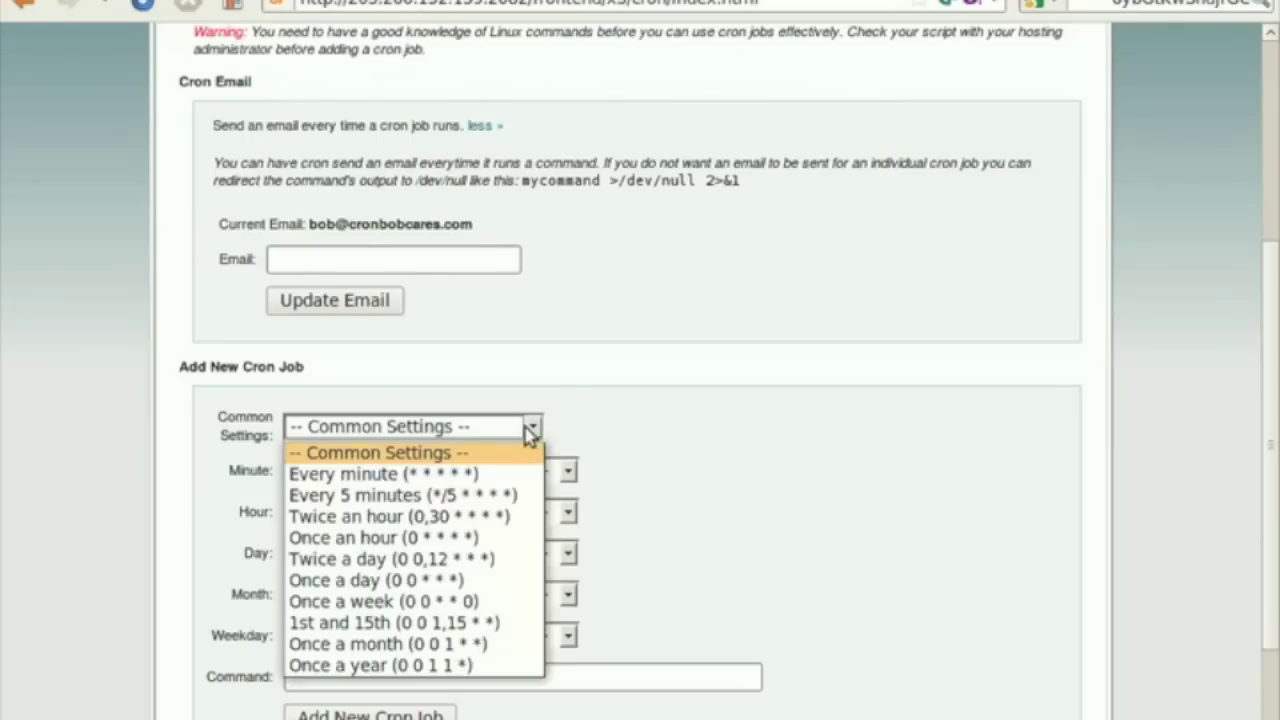
click(485, 484)
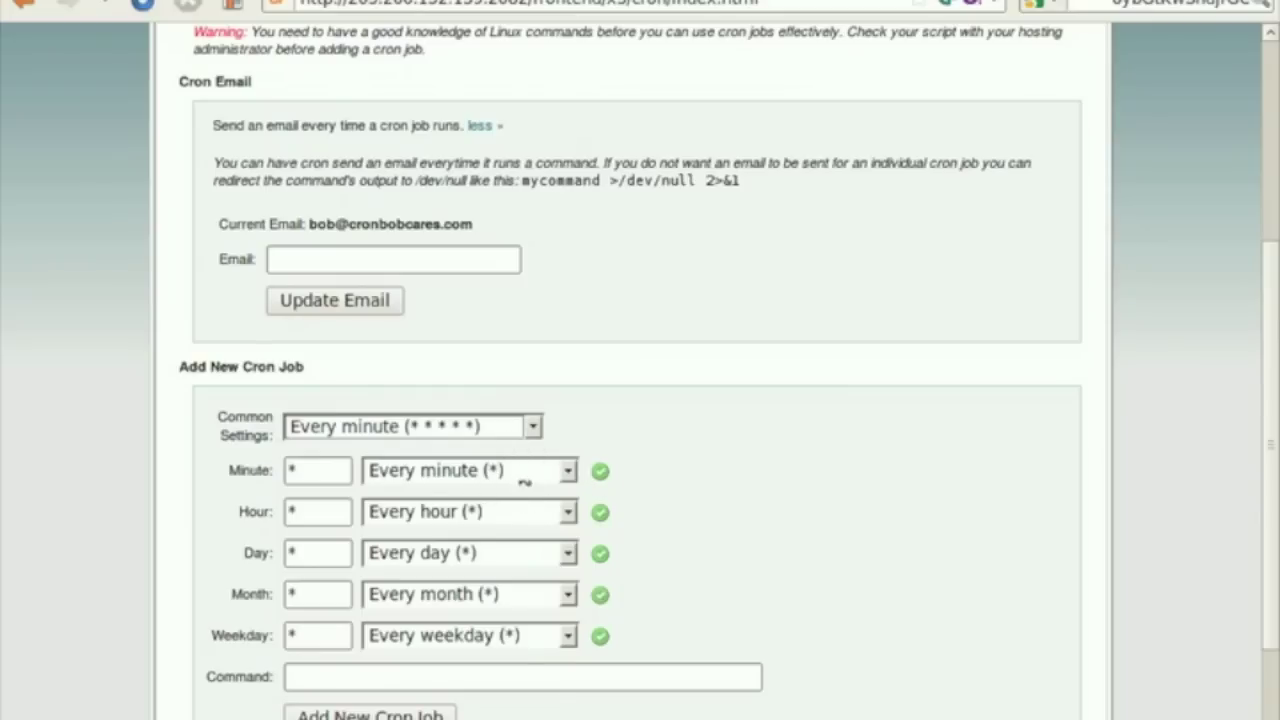
Step: Set the new job's minute to 5 and hour to 3
click(567, 474)
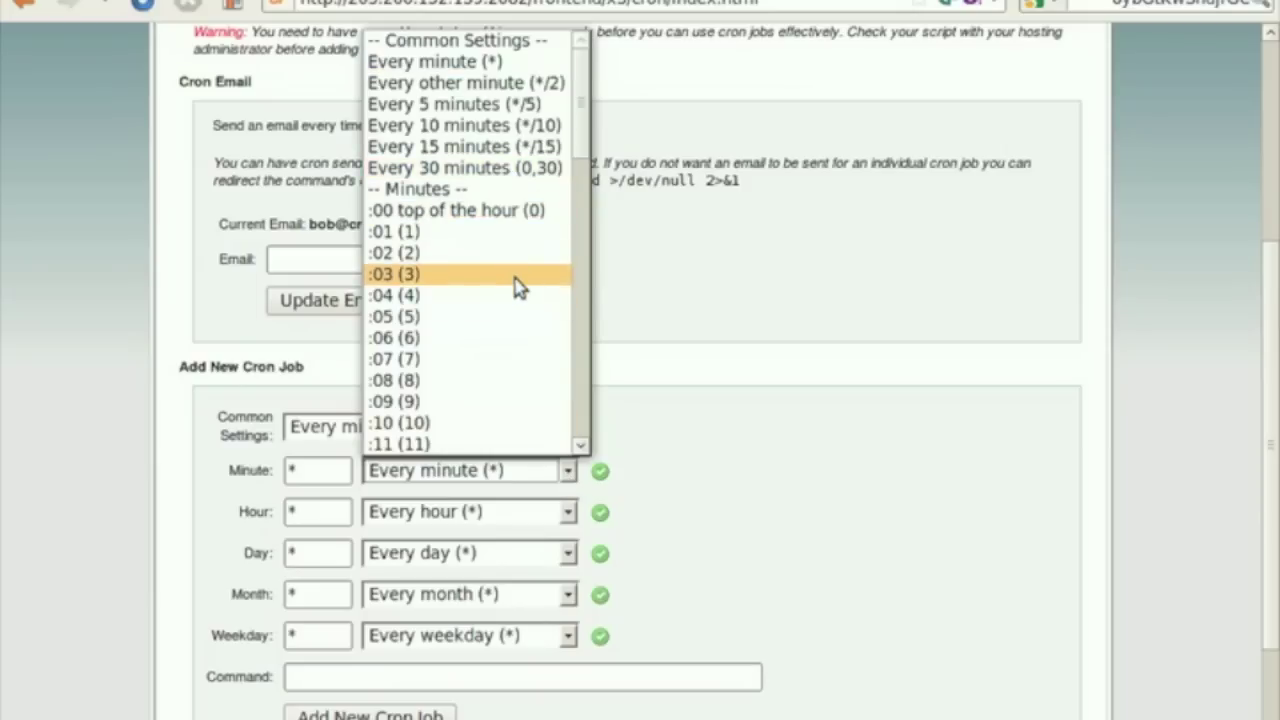
click(526, 318)
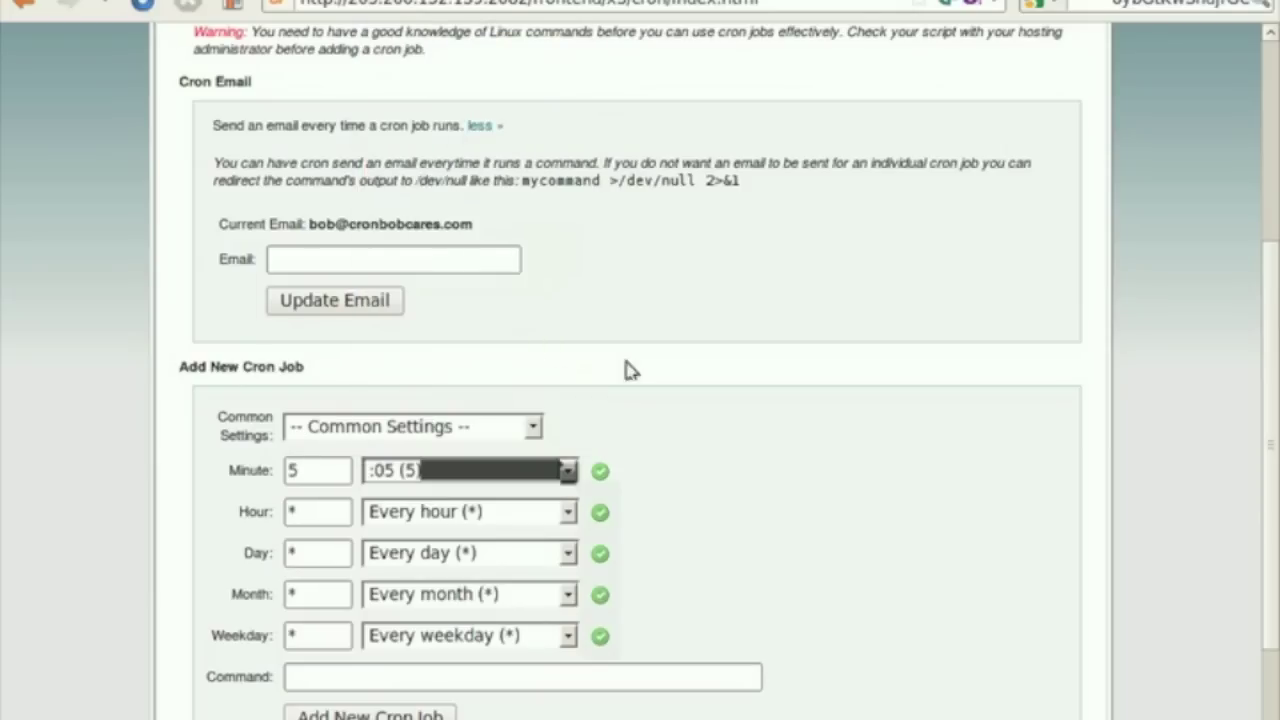
click(525, 470)
click(575, 518)
click(566, 514)
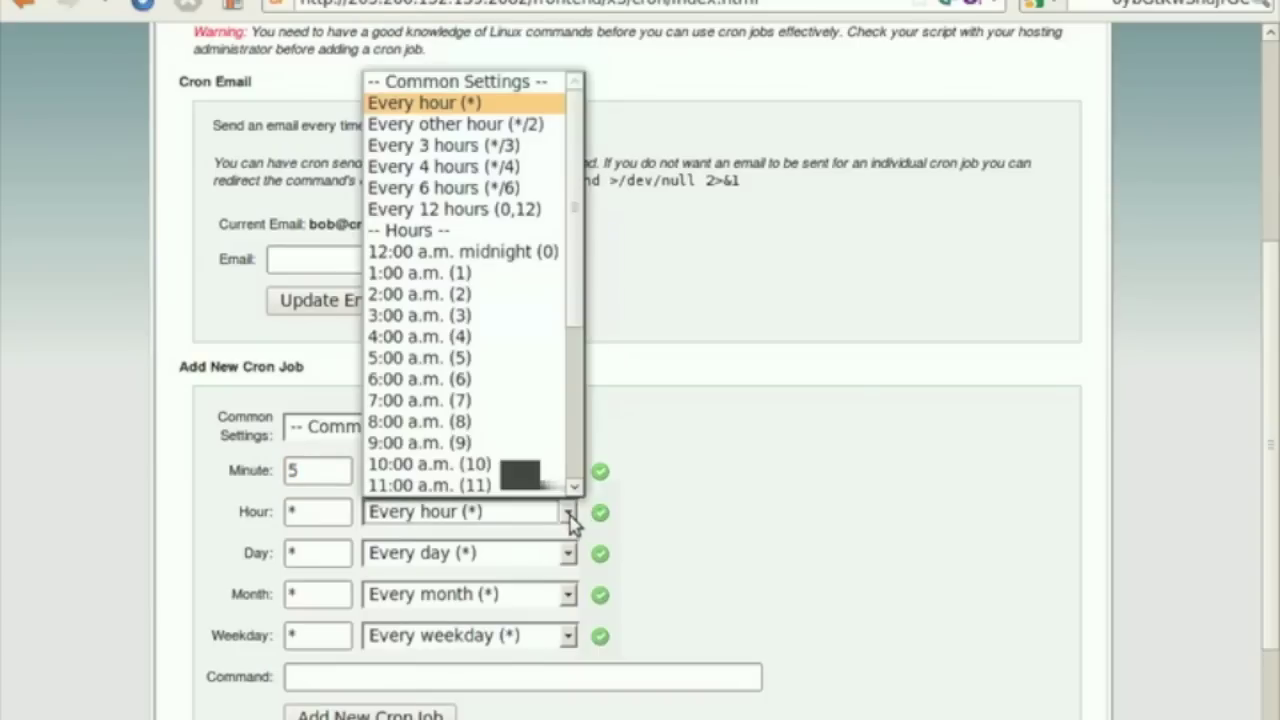
click(490, 316)
Step: Set the job's day of the month to 8
scroll(700, 410, down, 3)
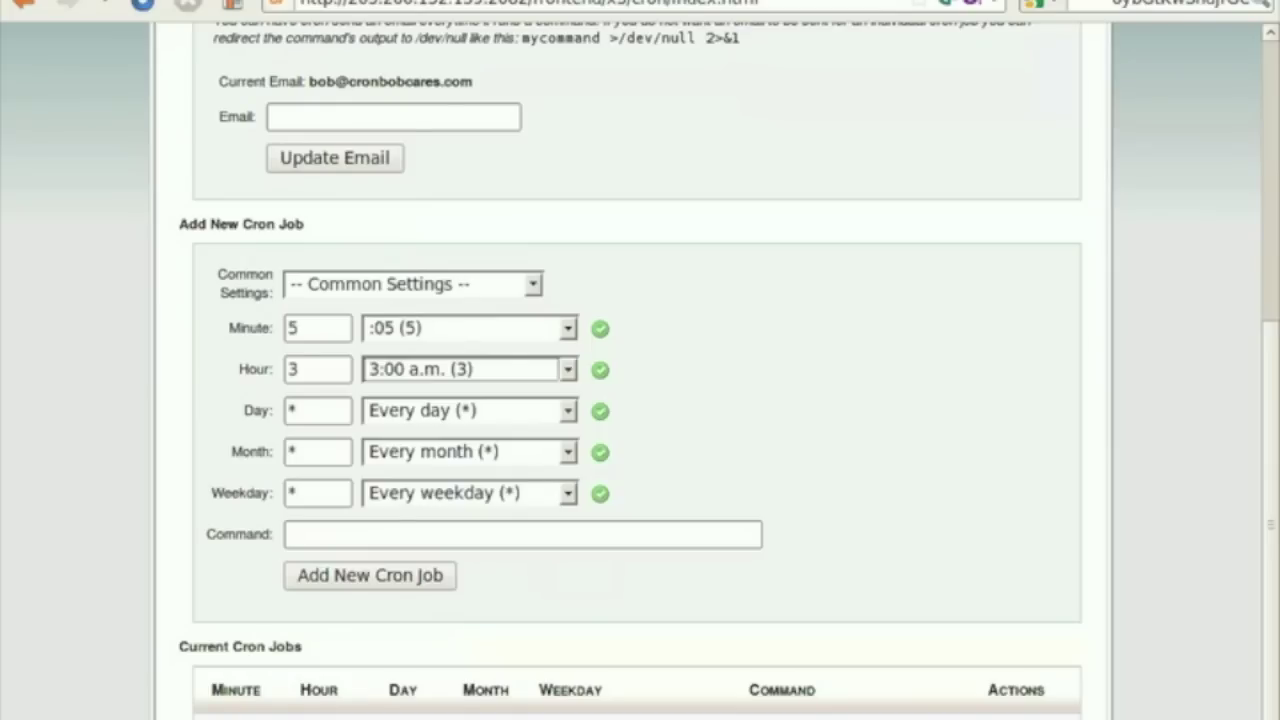
click(569, 412)
click(569, 412)
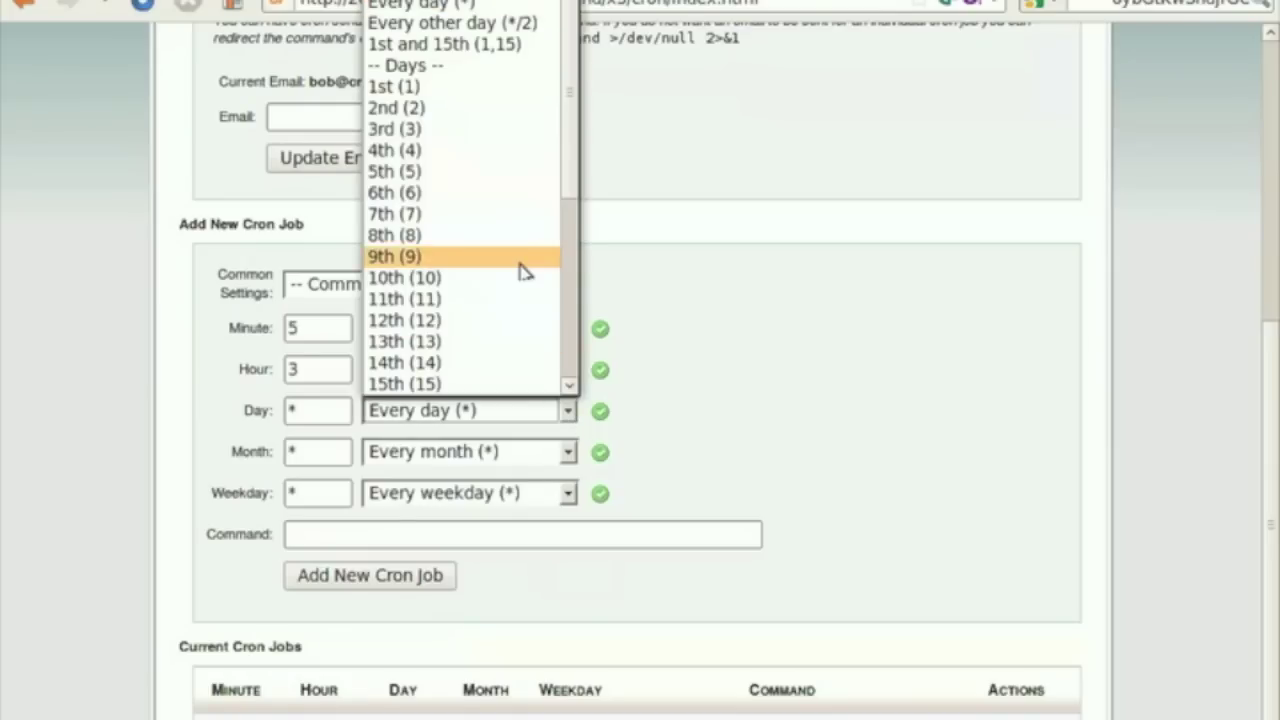
click(518, 236)
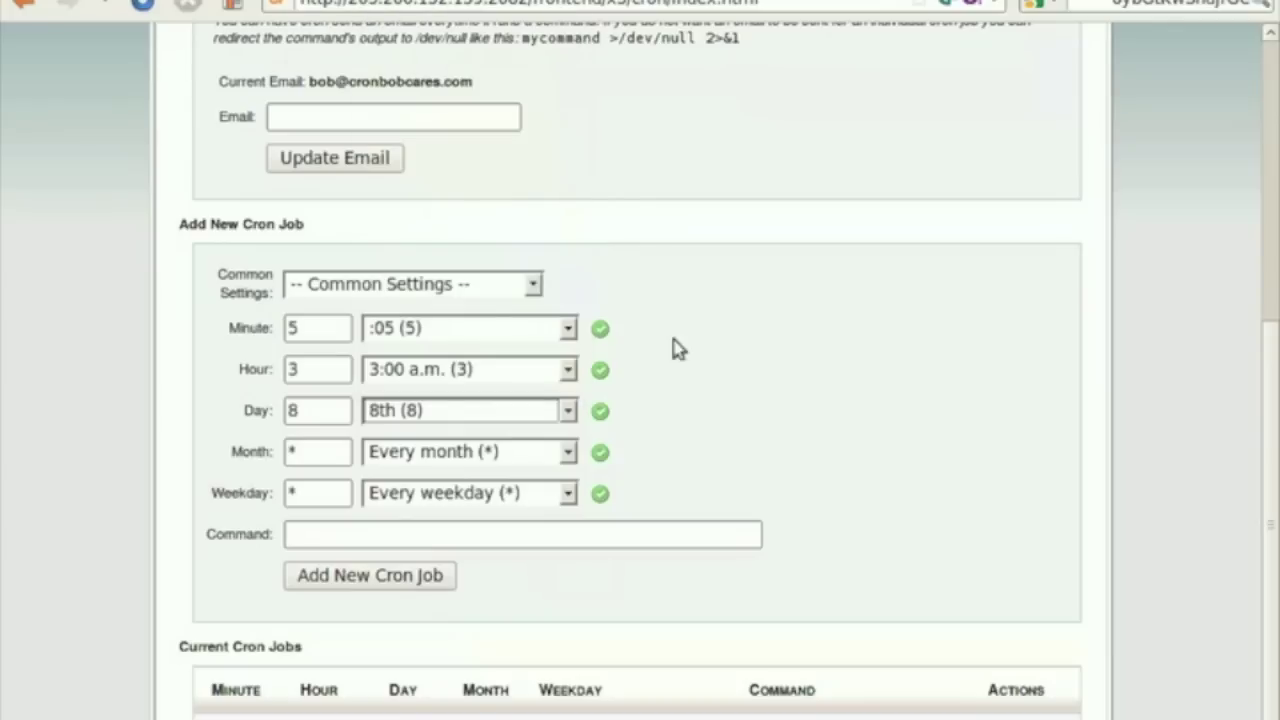
drag(318, 414, 285, 414)
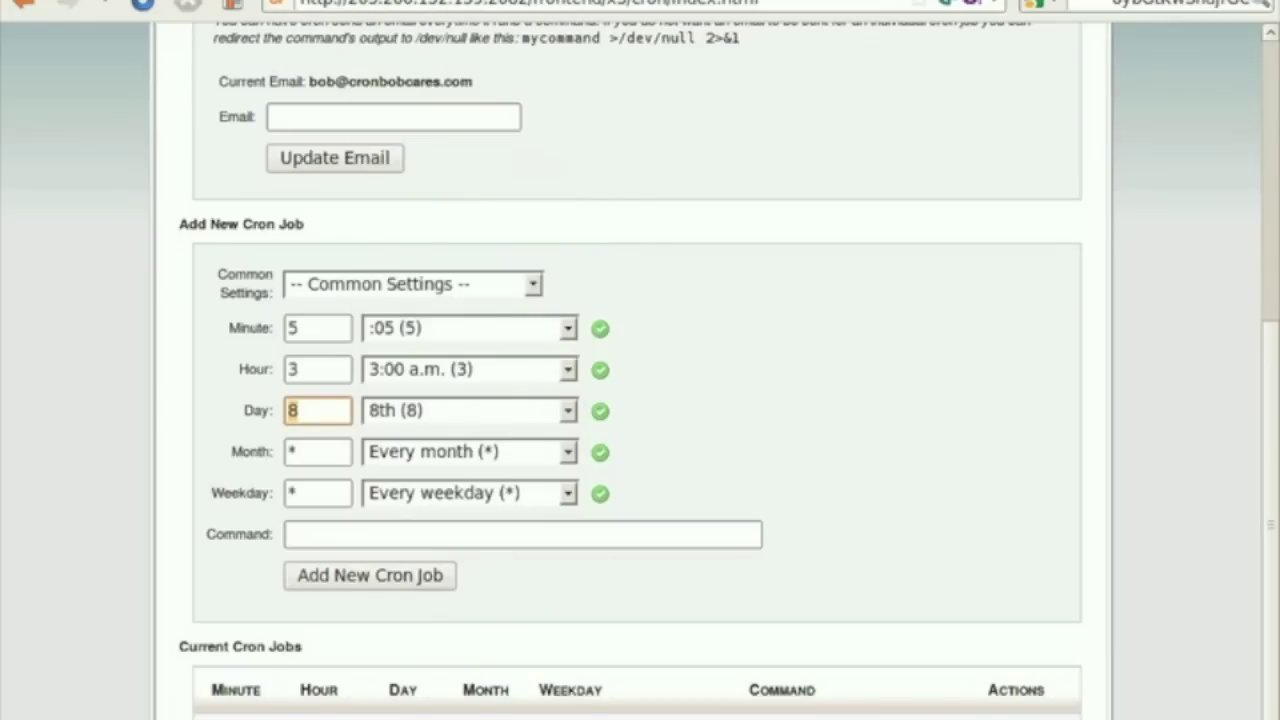
click(716, 400)
Step: Set the job's month to August (8) and weekday to Sunday (0)
click(569, 452)
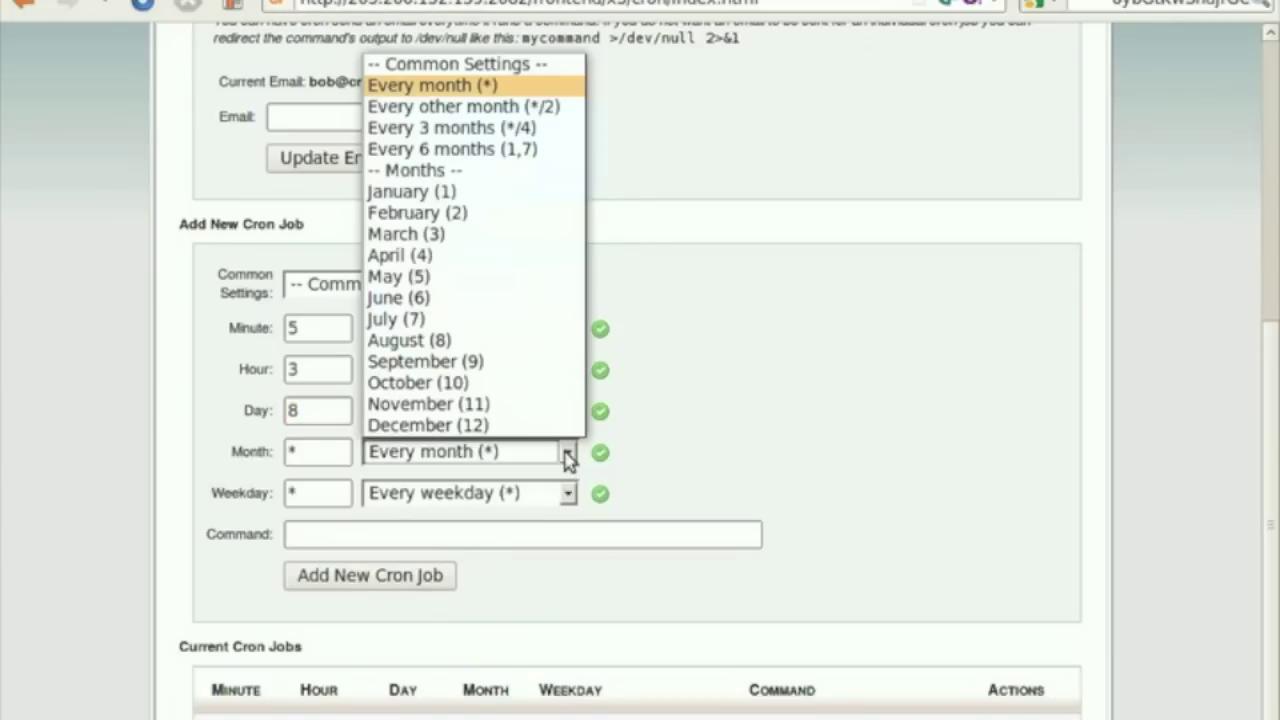
click(500, 340)
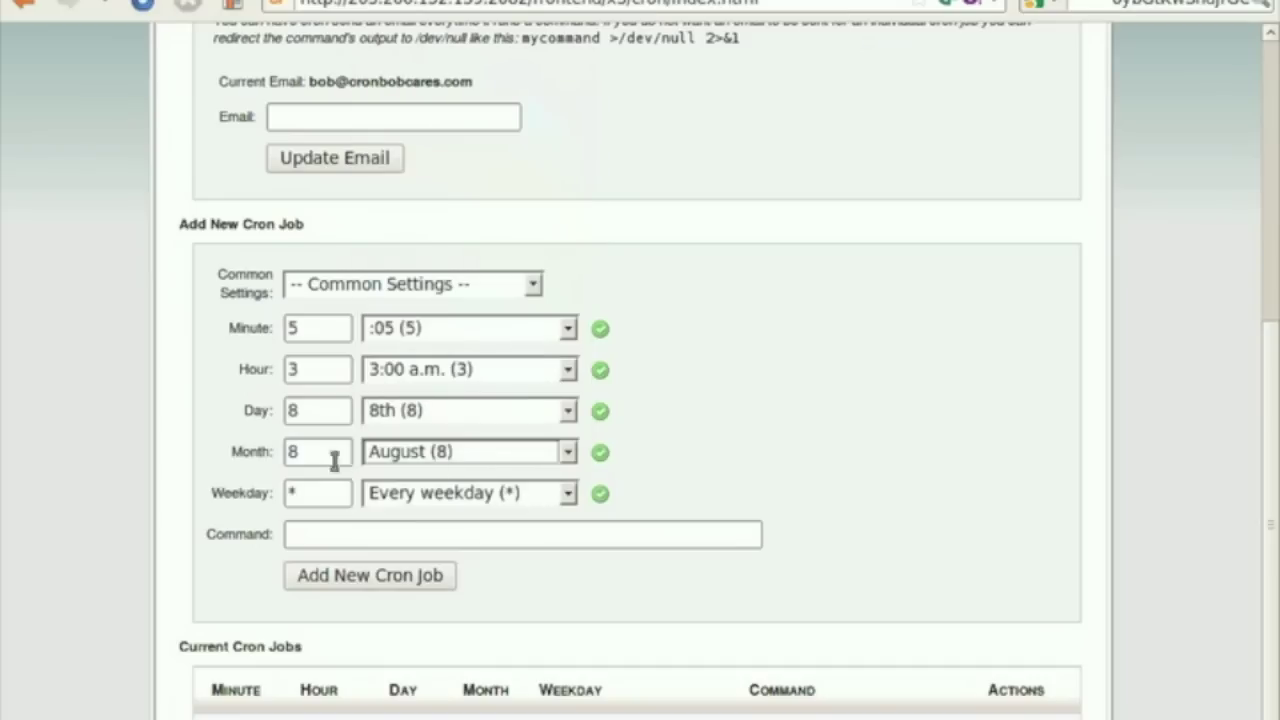
click(456, 452)
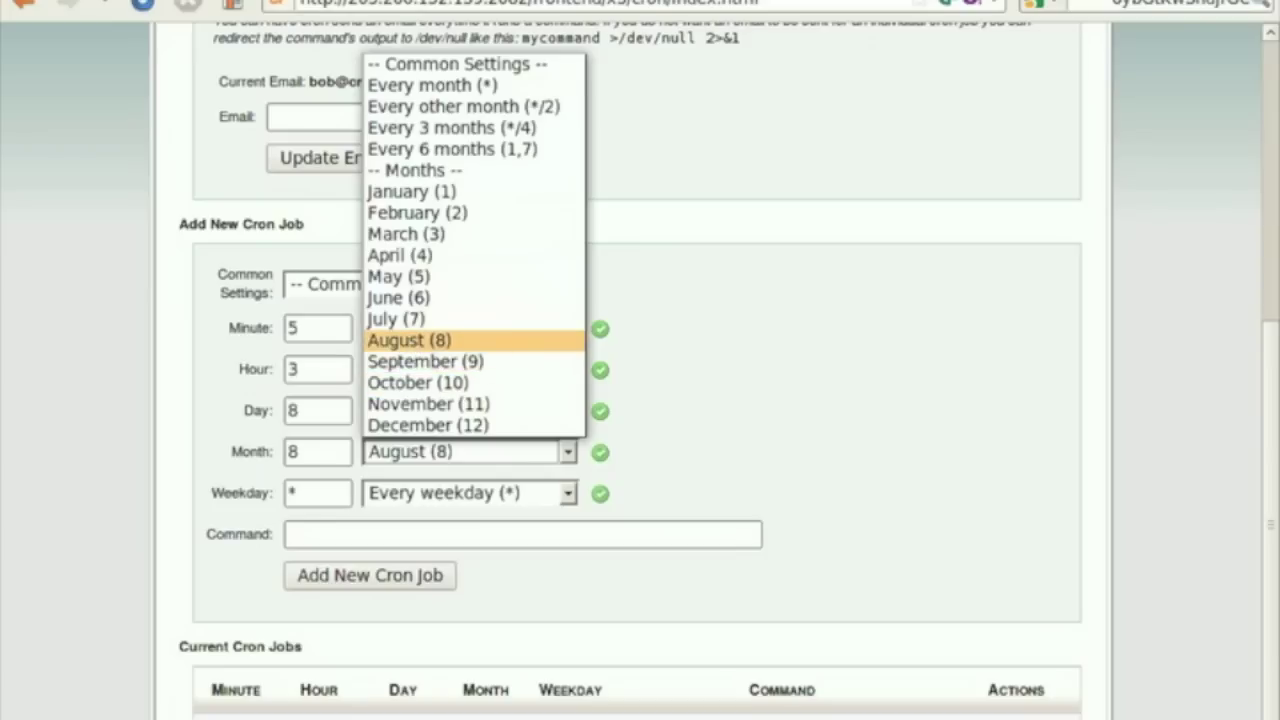
click(404, 341)
click(567, 497)
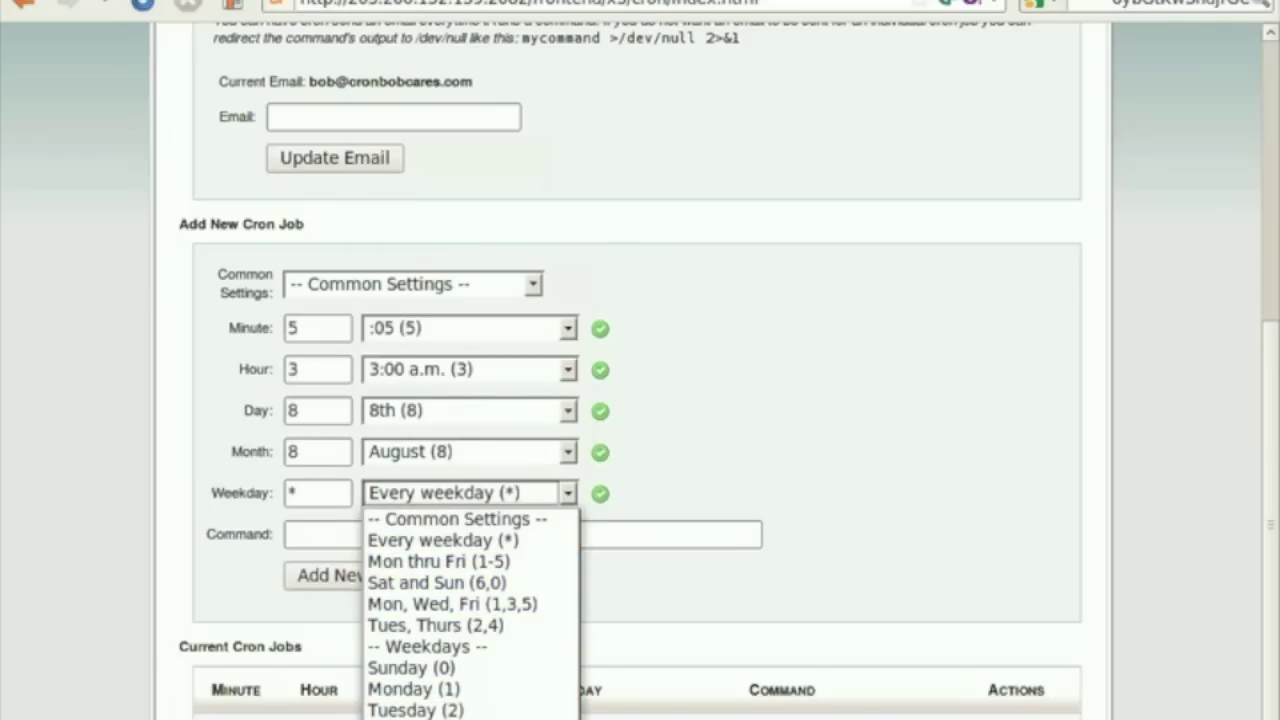
click(463, 670)
Step: Paste the php -q command for maintenance.php into the job's Command field
click(431, 536)
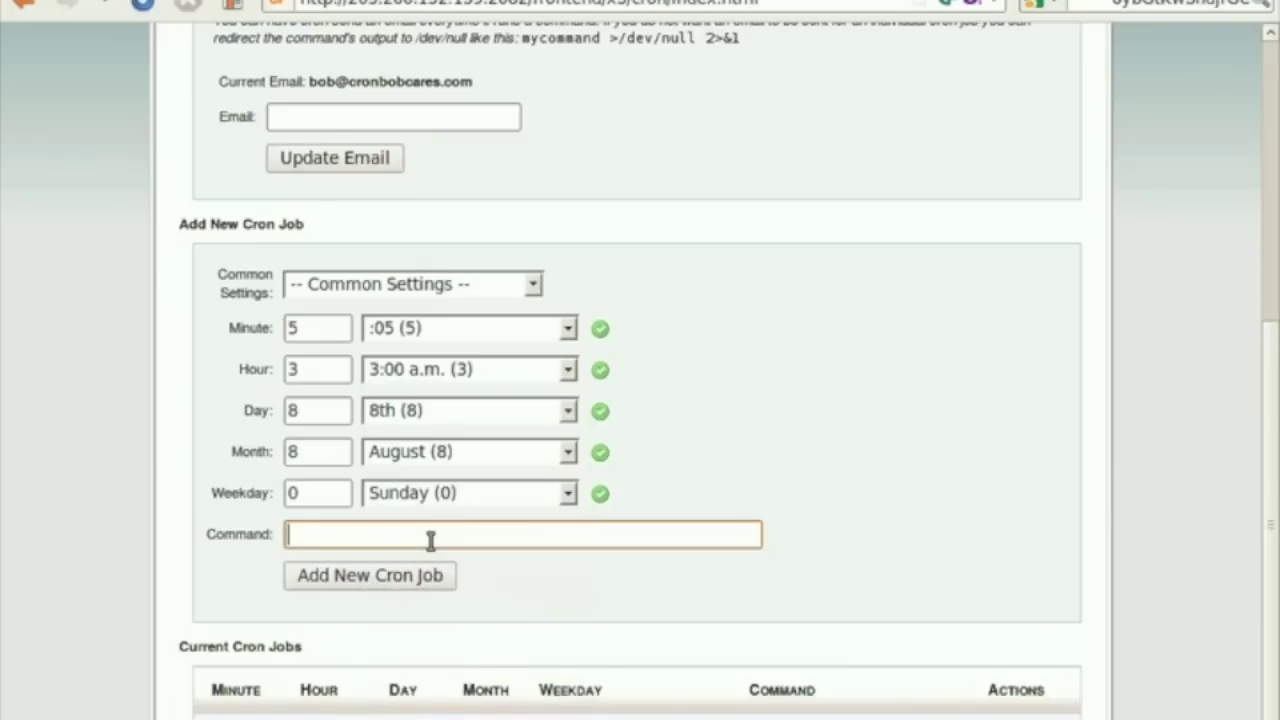
key(shift+Tab)
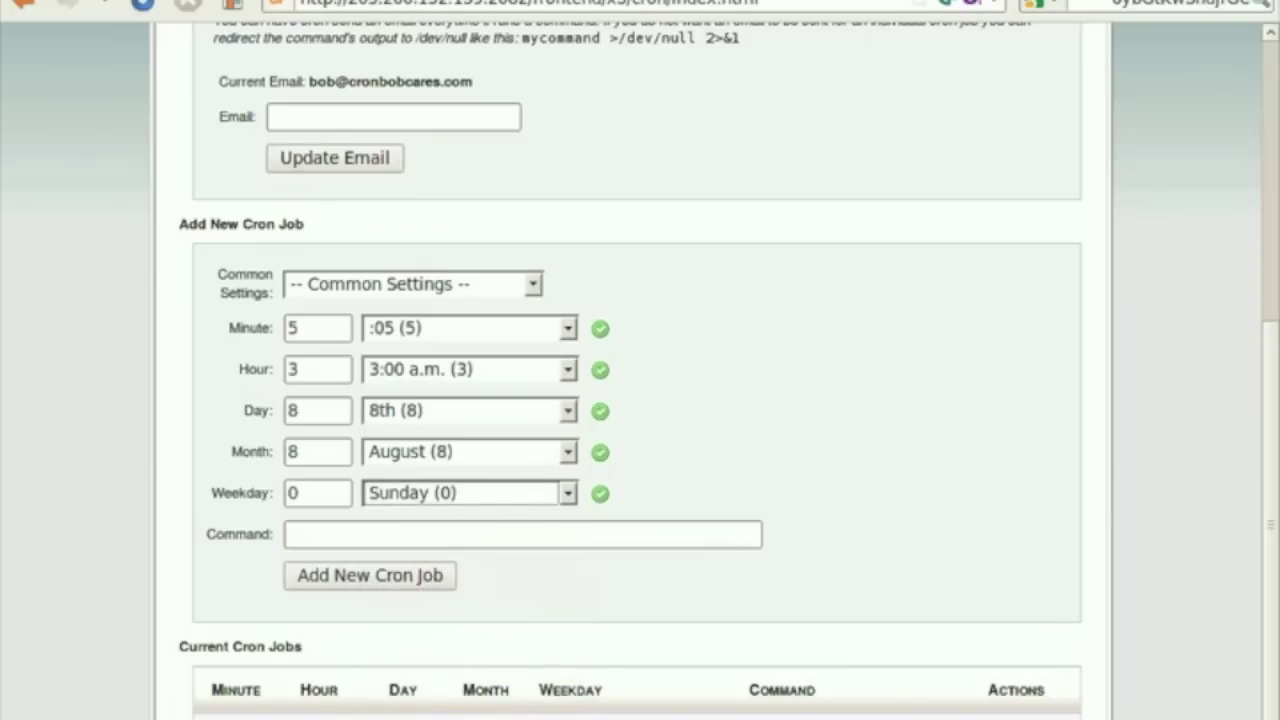
click(431, 540)
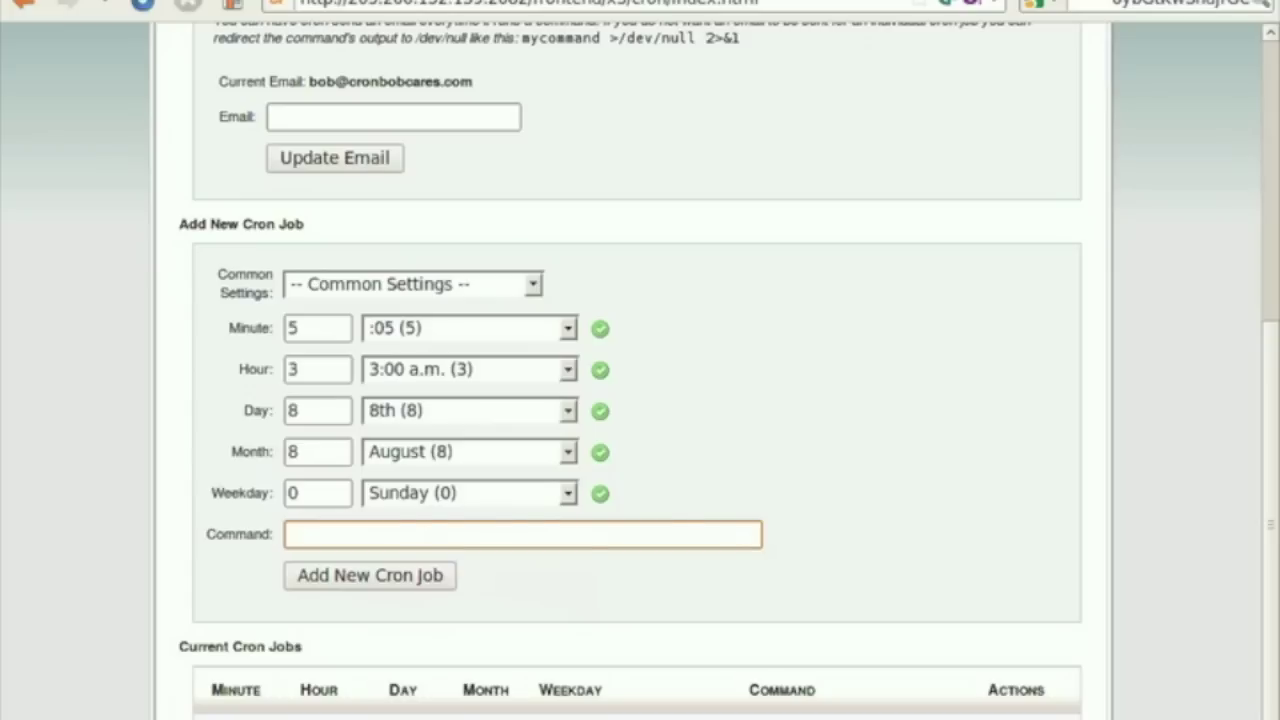
text(/usr/local/bin/php -q /home/bob/public_html/maintenance.php)
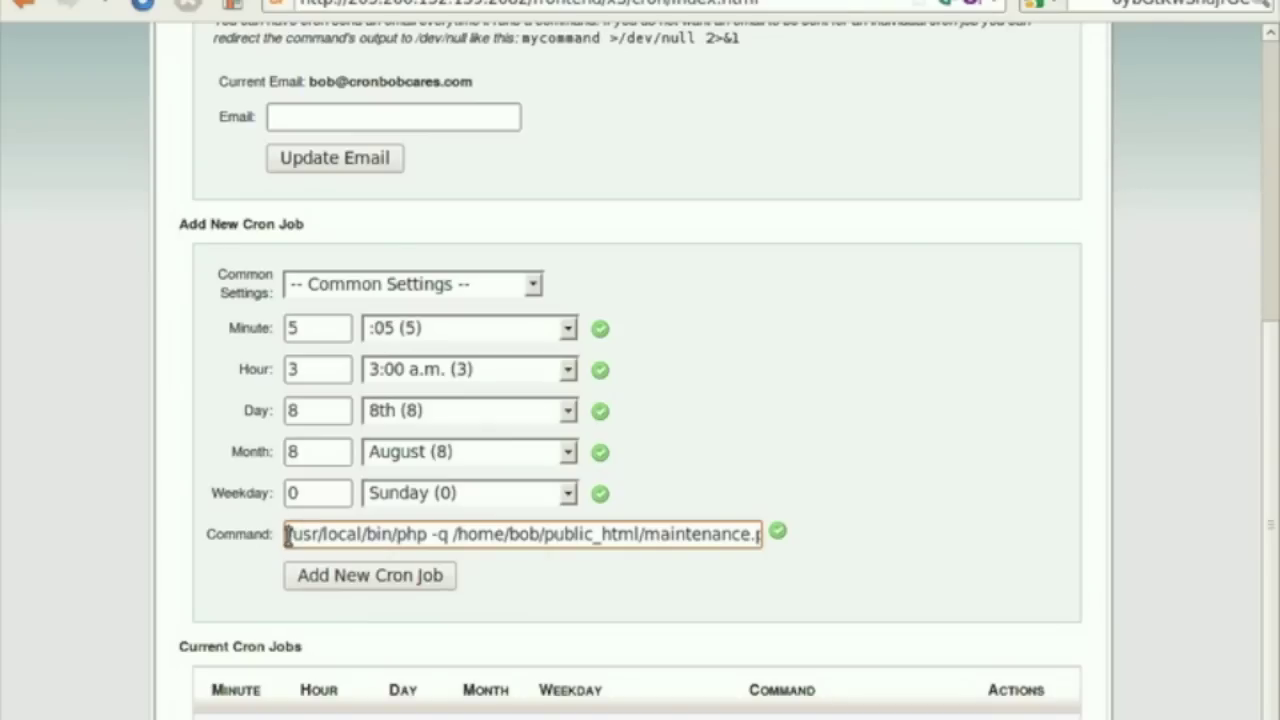
Step: Highlight the maintenance.php path and the backup job's command to explain their parts
drag(288, 534, 787, 538)
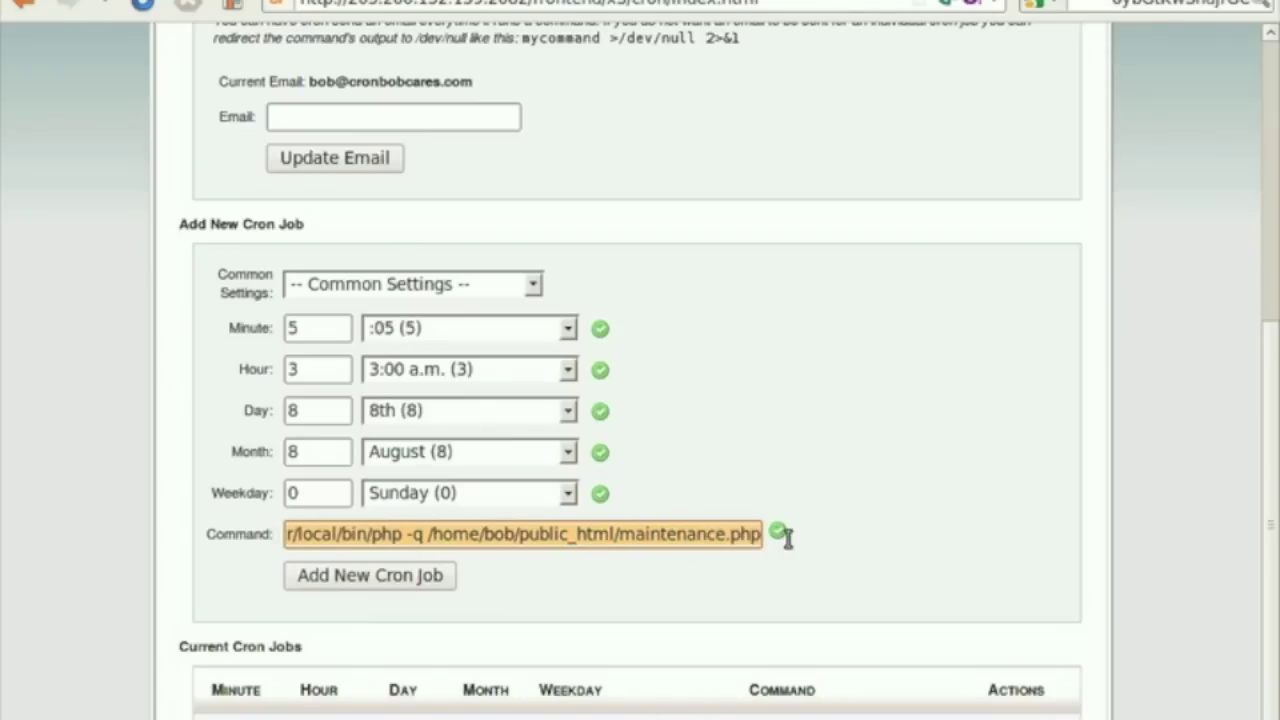
click(514, 572)
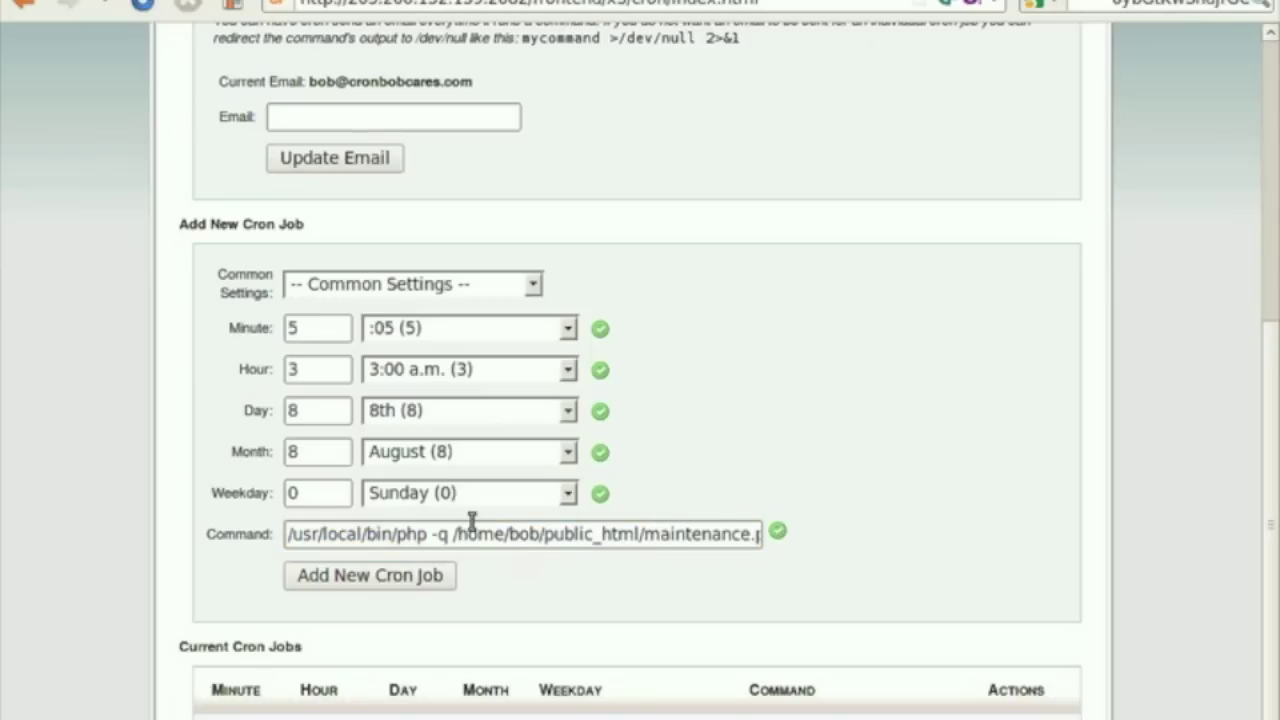
drag(456, 534, 762, 535)
scroll(900, 600, down, 1)
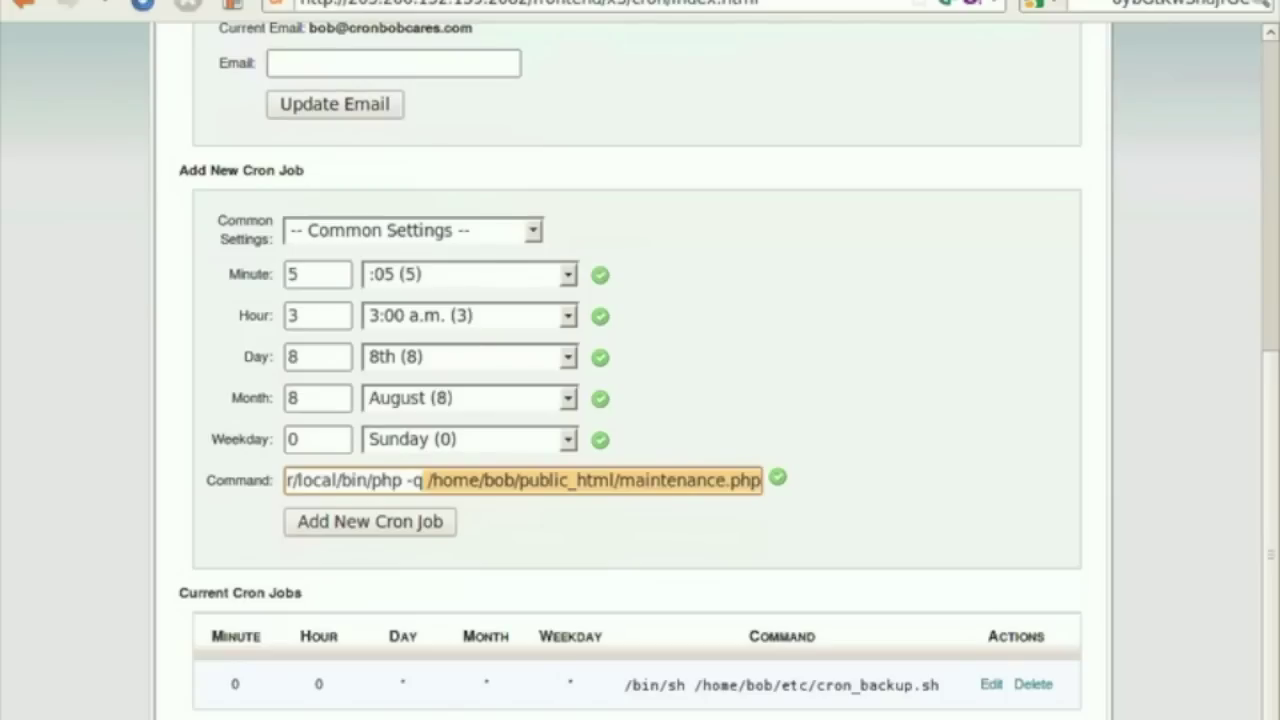
click(950, 697)
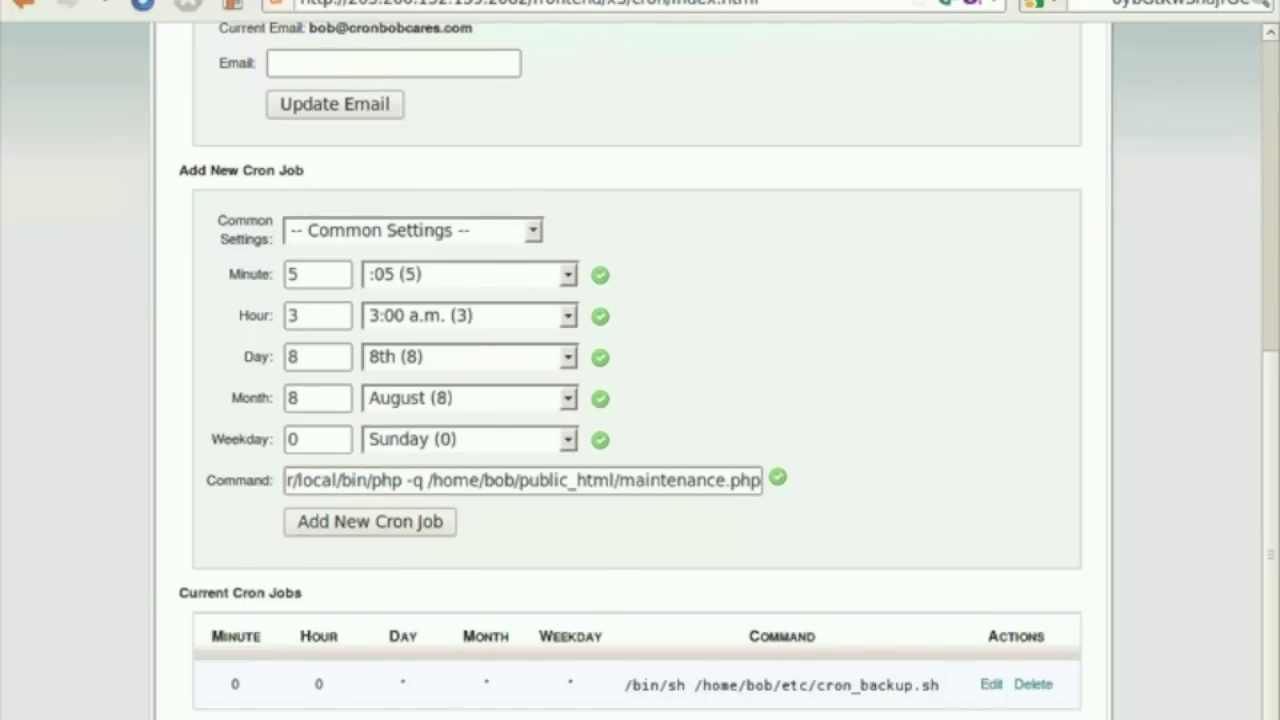
drag(697, 688, 951, 697)
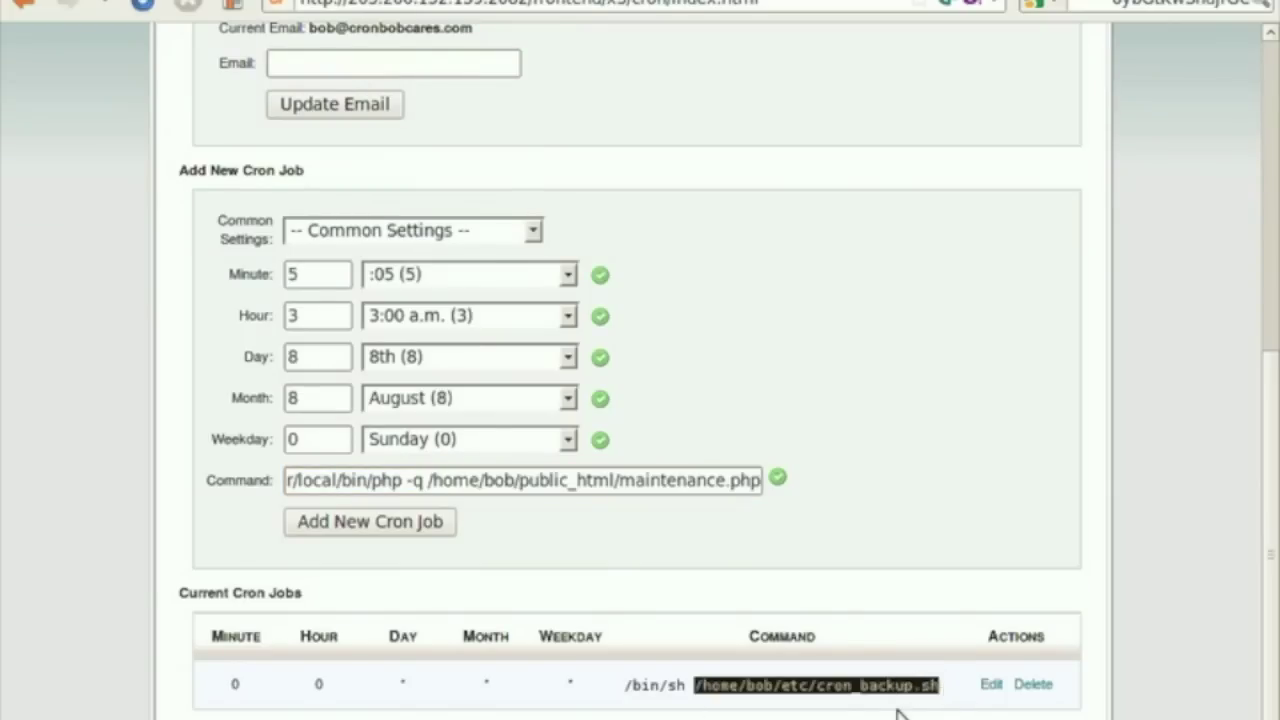
click(902, 712)
drag(624, 686, 938, 690)
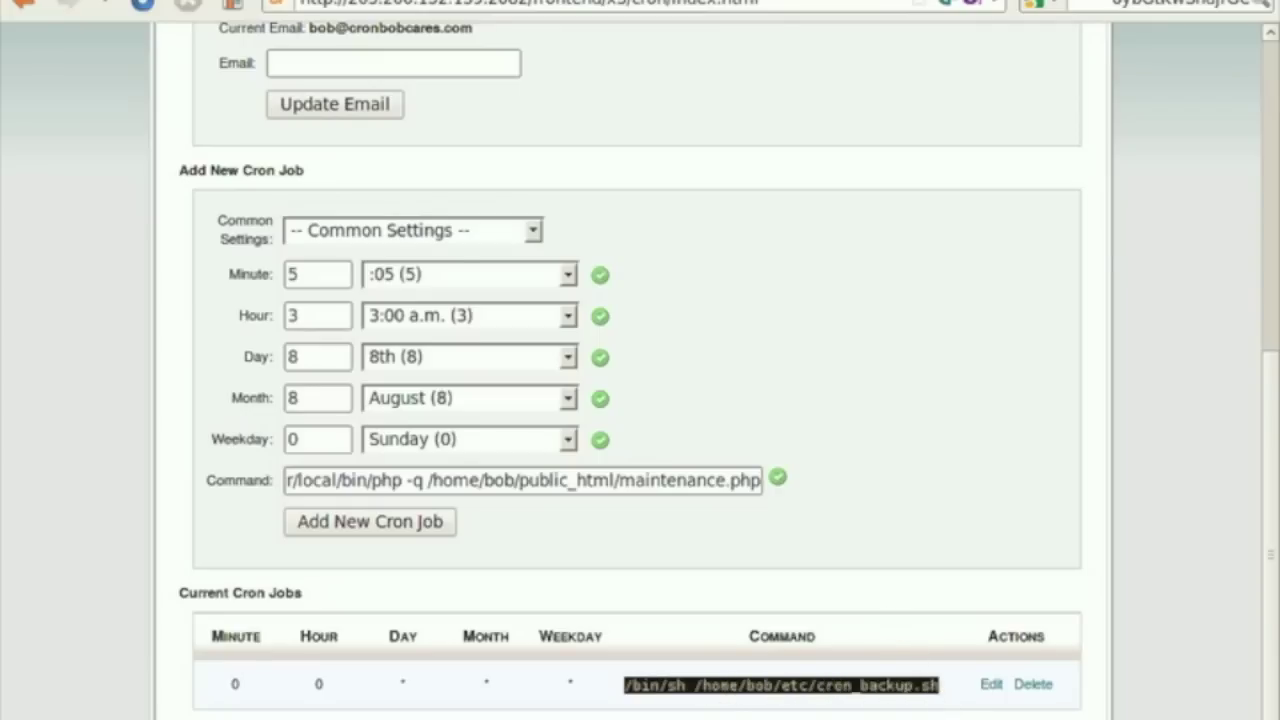
click(906, 713)
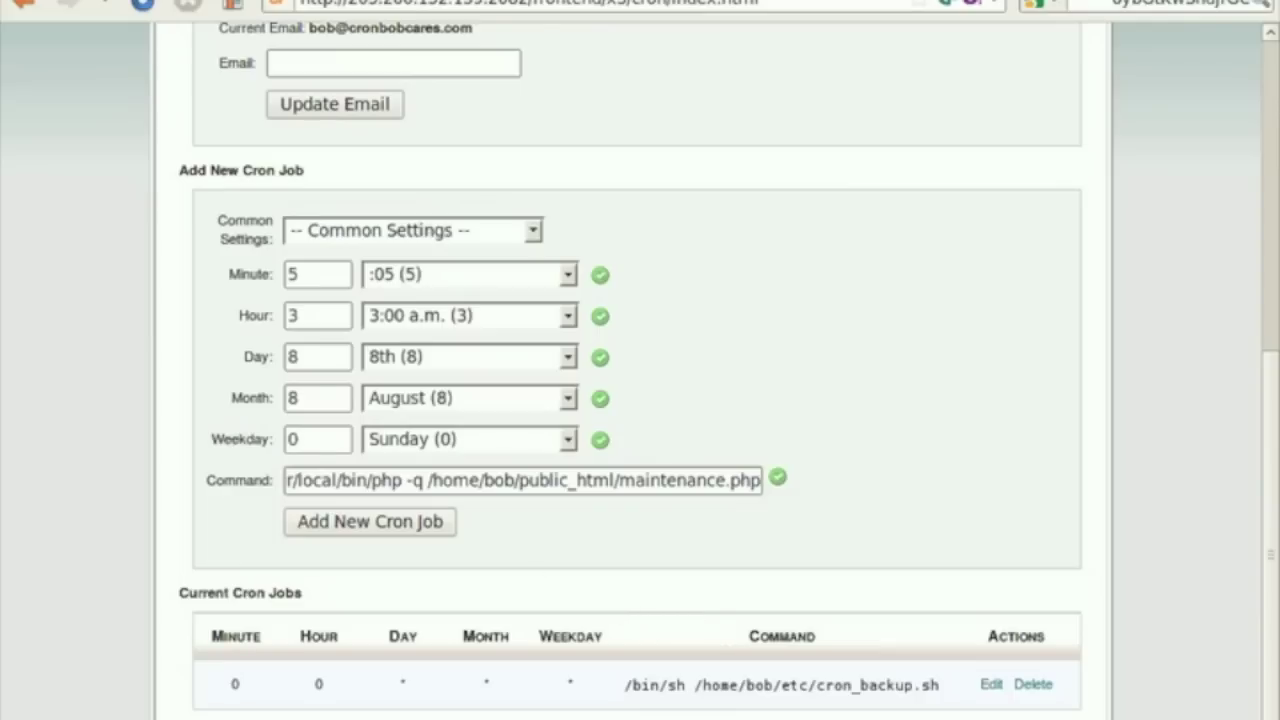
Step: Add the maintenance.php job and check it in the Current Cron Jobs table
click(399, 524)
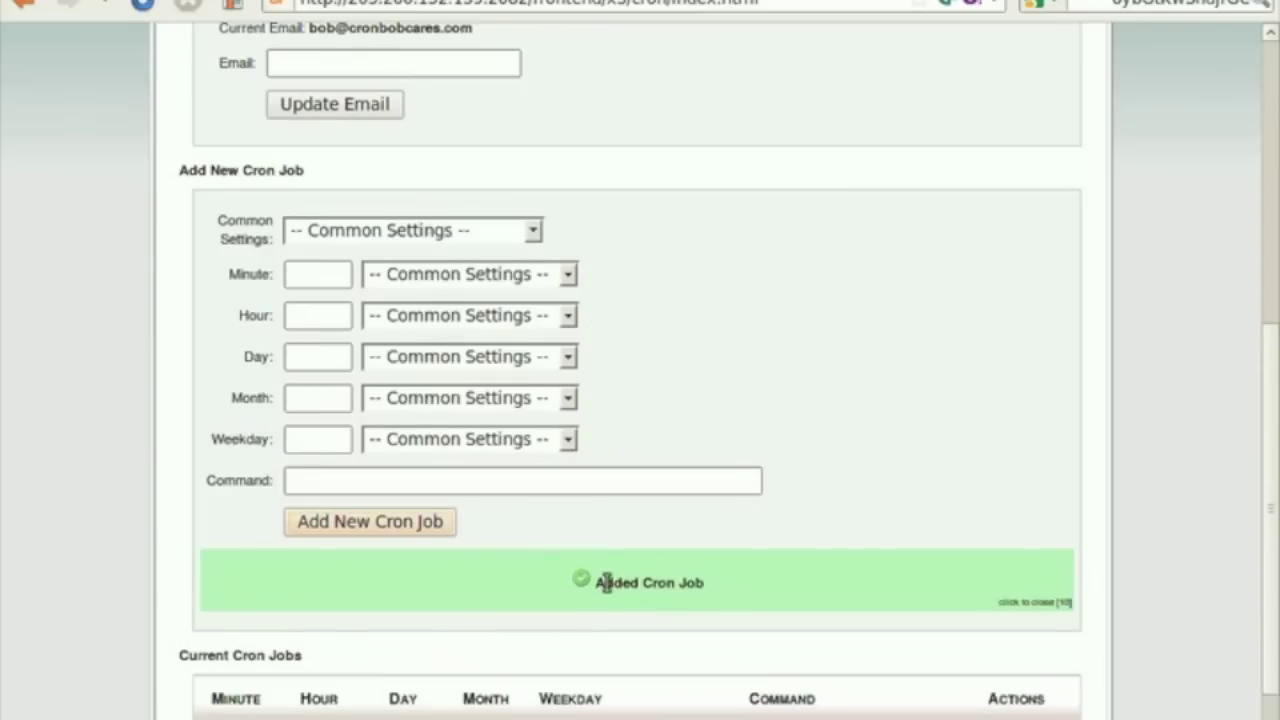
scroll(606, 586, down, 2)
scroll(606, 586, down, 1)
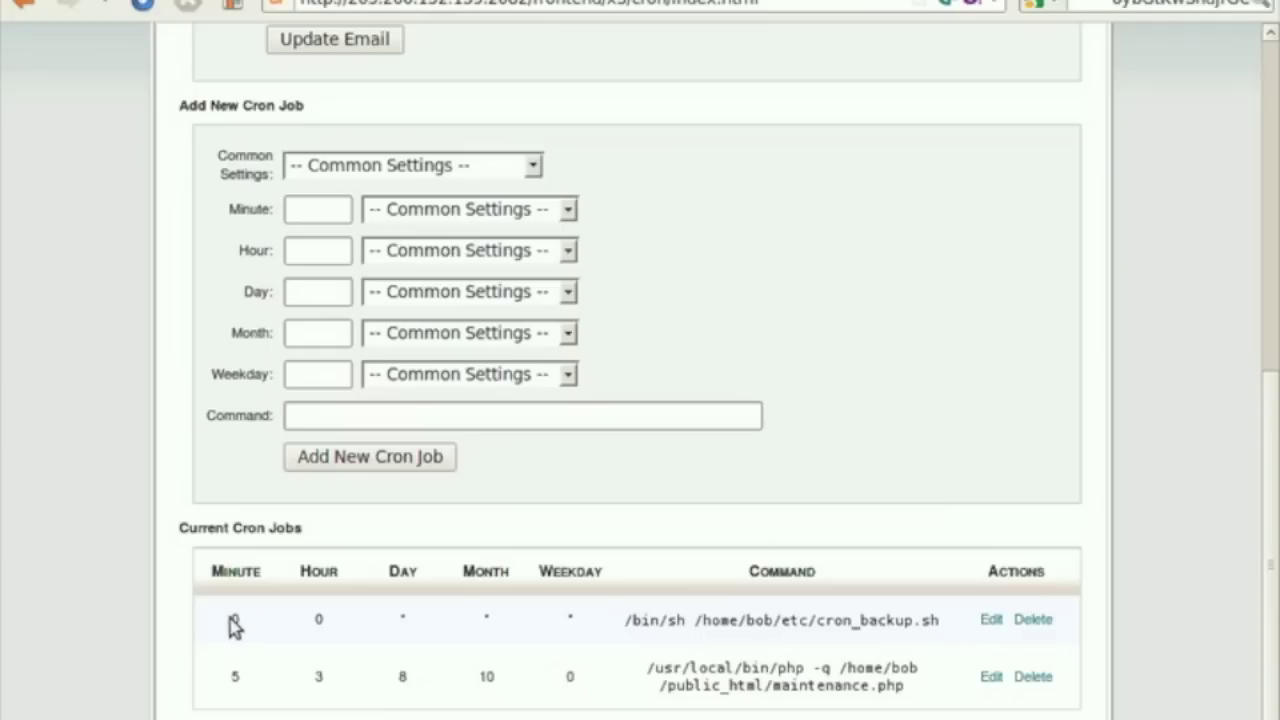
Step: Edit the cron_backup.sh job's Day to 1, save the line, and dismiss the success bar
drag(234, 622, 945, 622)
click(990, 621)
scroll(918, 640, down, 3)
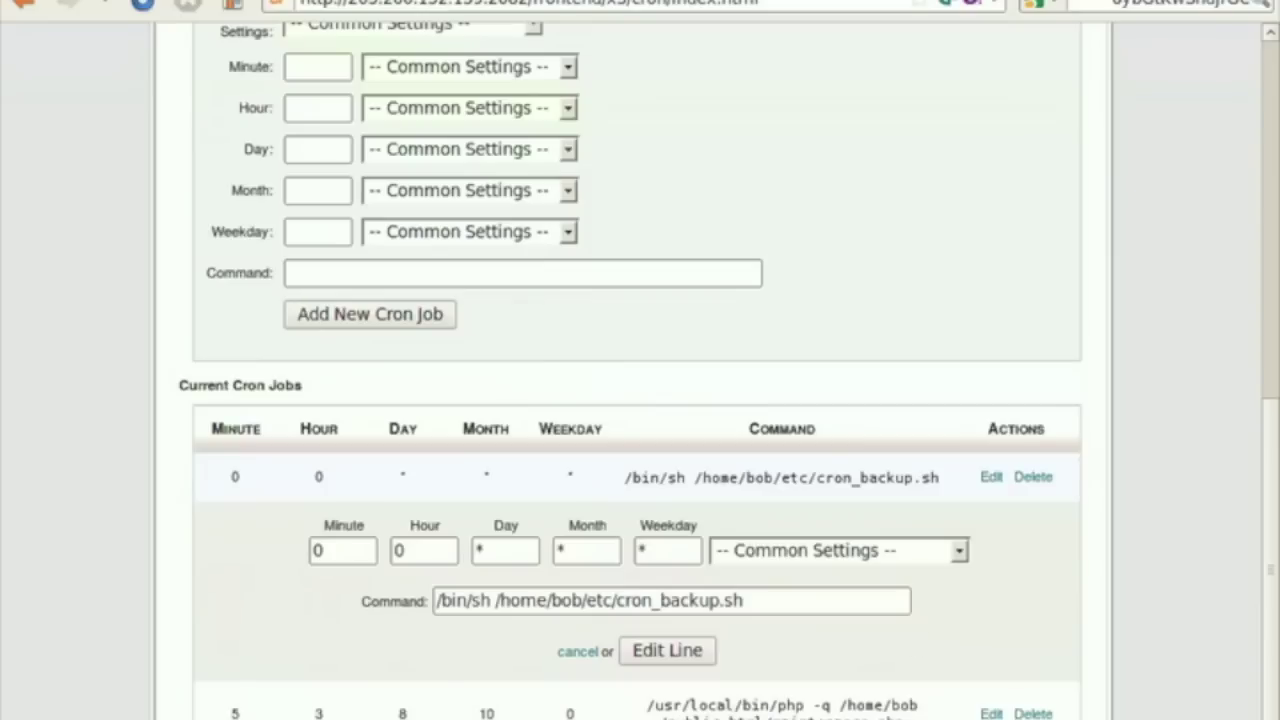
click(496, 553)
key(BackSpace)
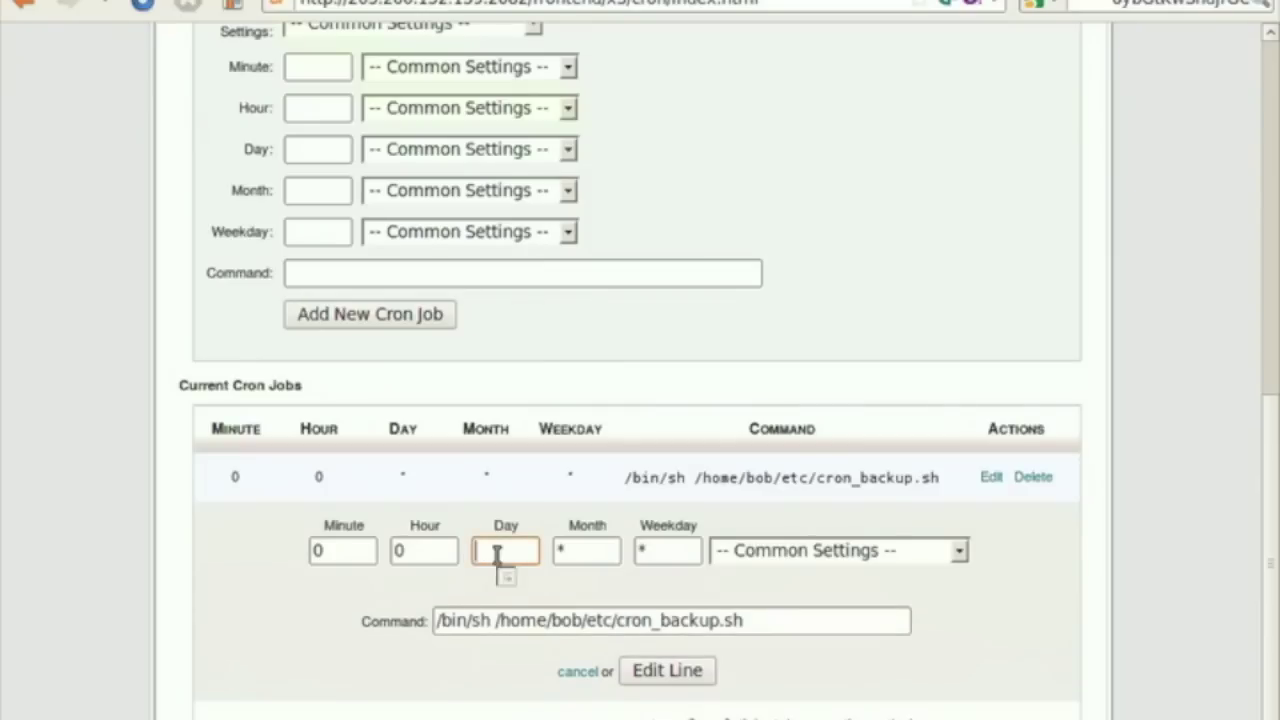
text(1)
click(667, 671)
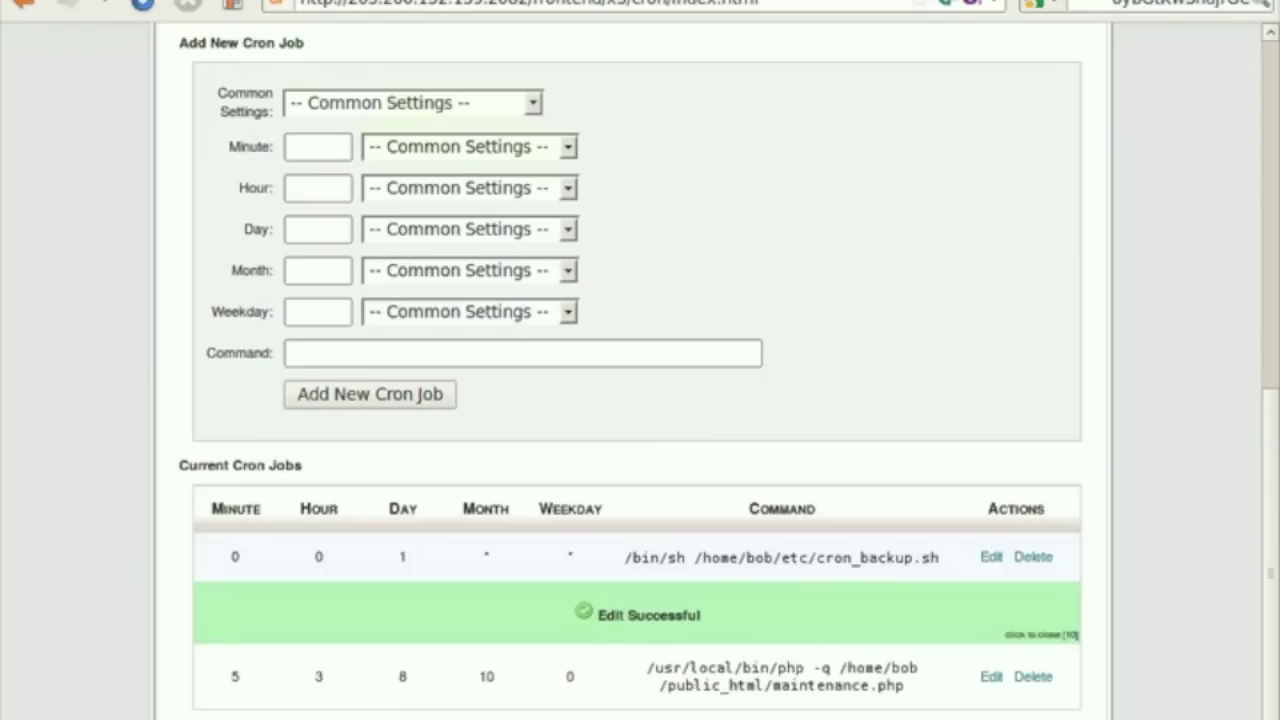
click(408, 620)
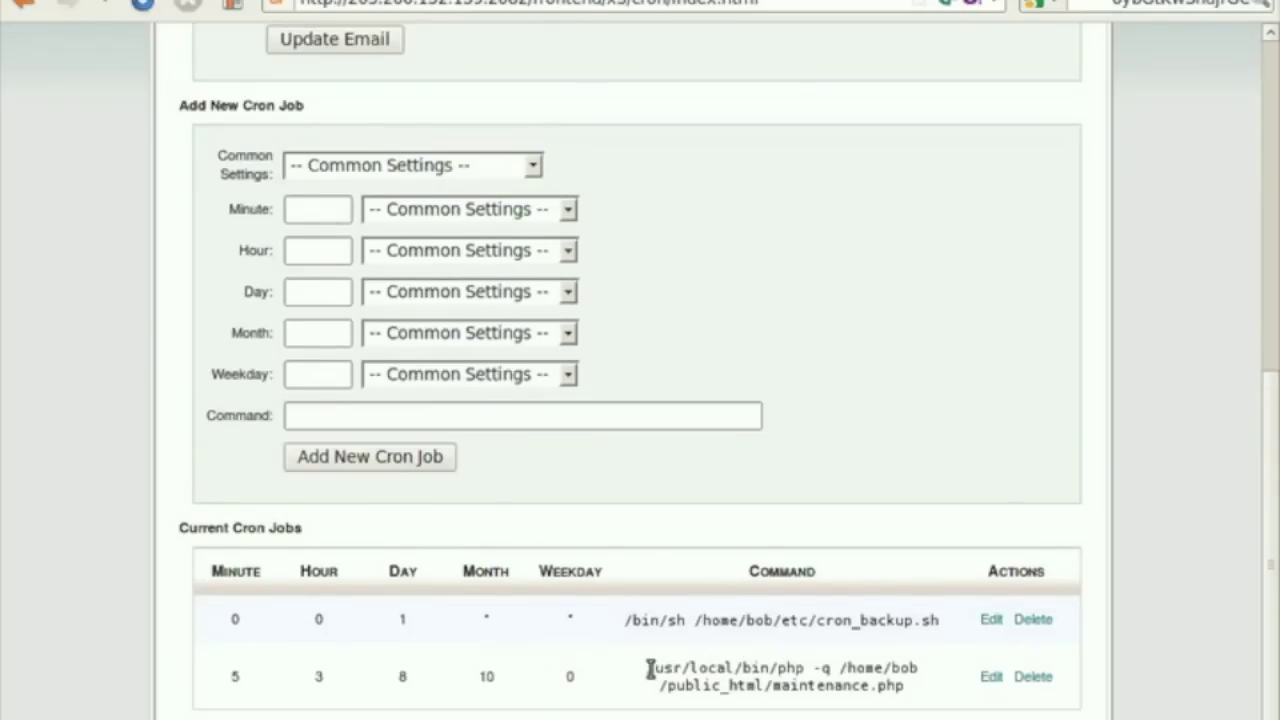
Step: Delete the maintenance.php cron job and confirm the deletion
drag(650, 669, 905, 688)
click(923, 695)
click(1036, 679)
scroll(960, 704, down, 1)
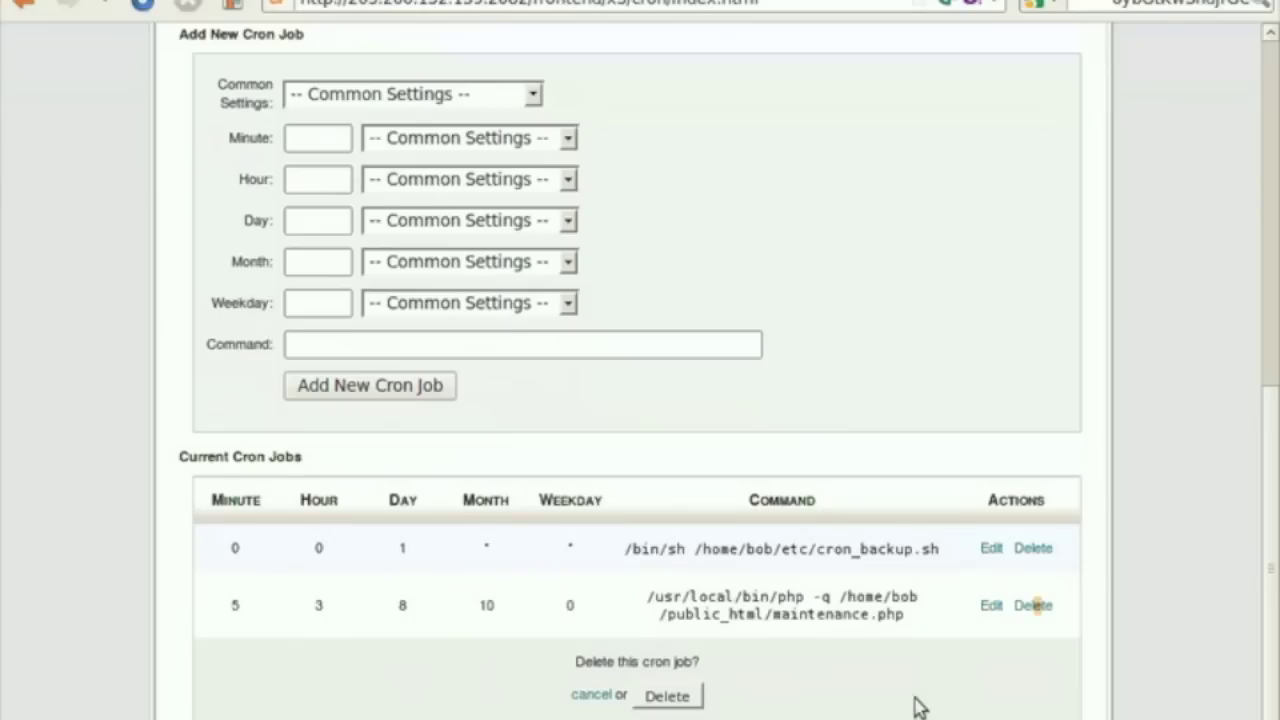
click(672, 693)
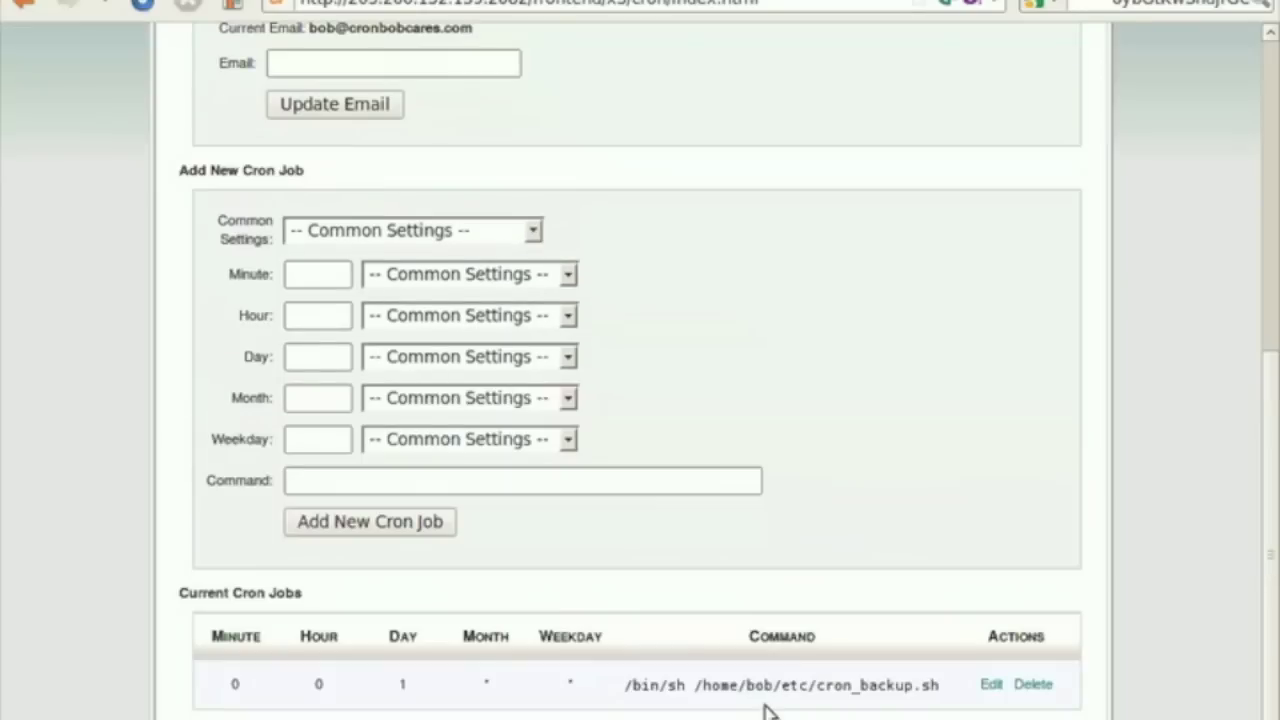